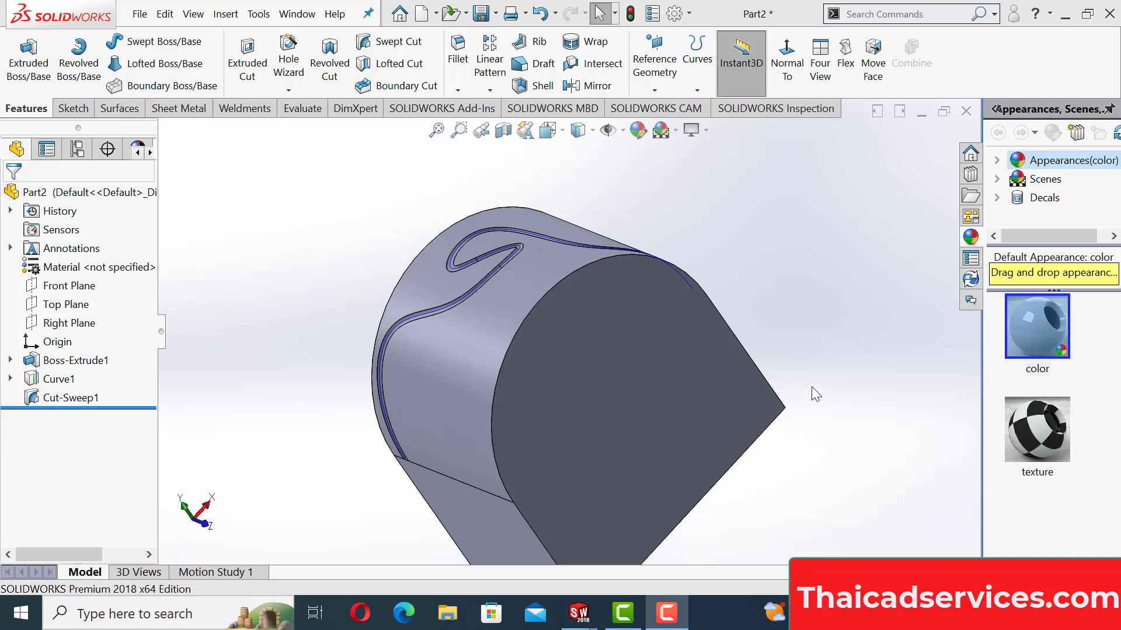
{"action": "middle_click_drag", "start_coordinate": [810, 386], "coordinate": [782, 425]}
{"action": "middle_click_drag", "start_coordinate": [648, 382], "coordinate": [695, 380]}
{"action": "left_click", "coordinate": [698, 89]}
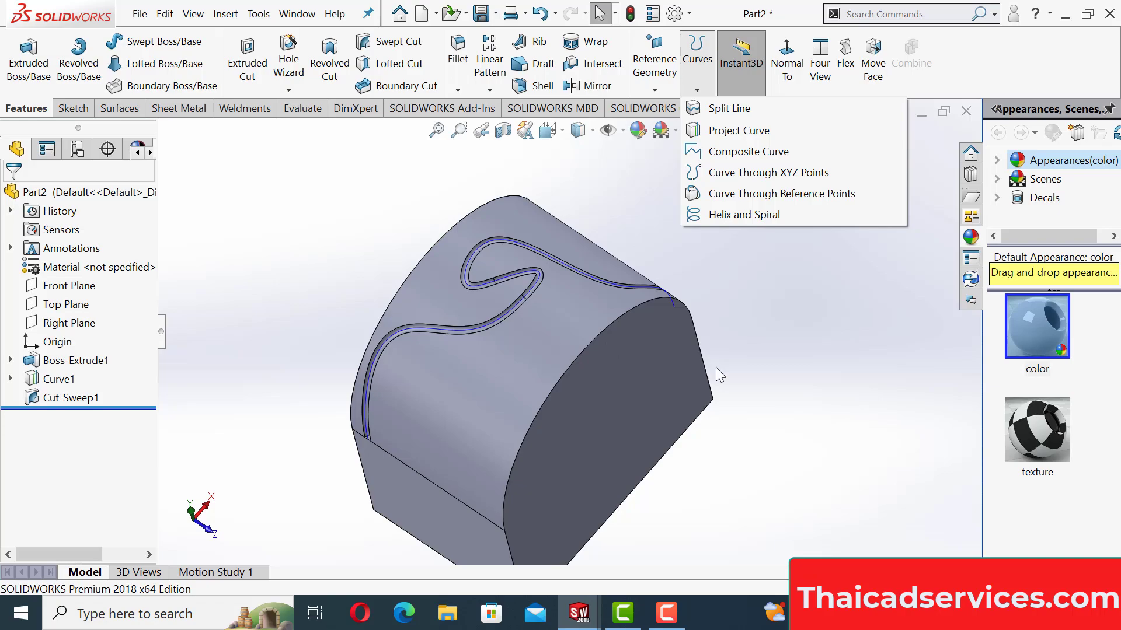
{"action": "left_click", "coordinate": [741, 325]}
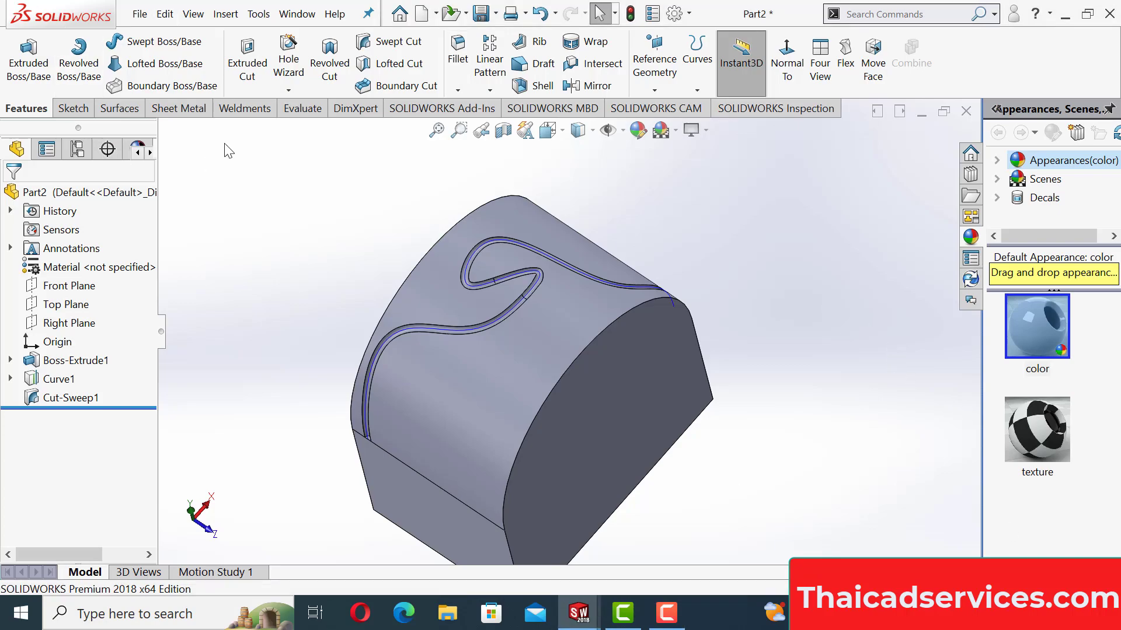
Step: Create a new part document
{"action": "left_click", "coordinate": [139, 14]}
{"action": "left_click", "coordinate": [166, 41]}
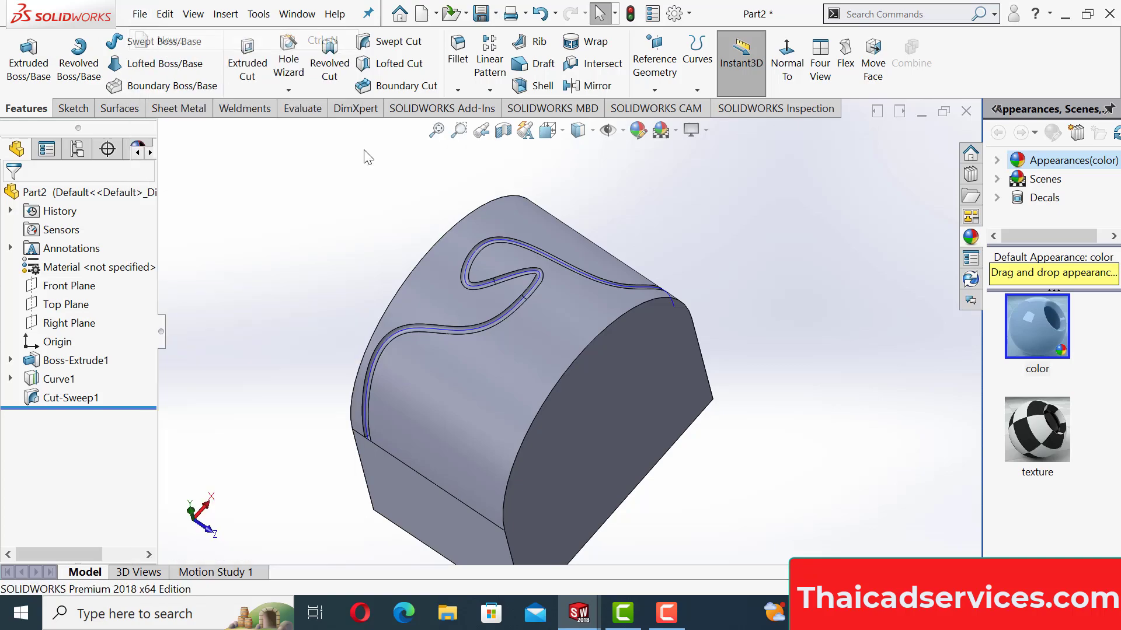
{"action": "left_click", "coordinate": [678, 569]}
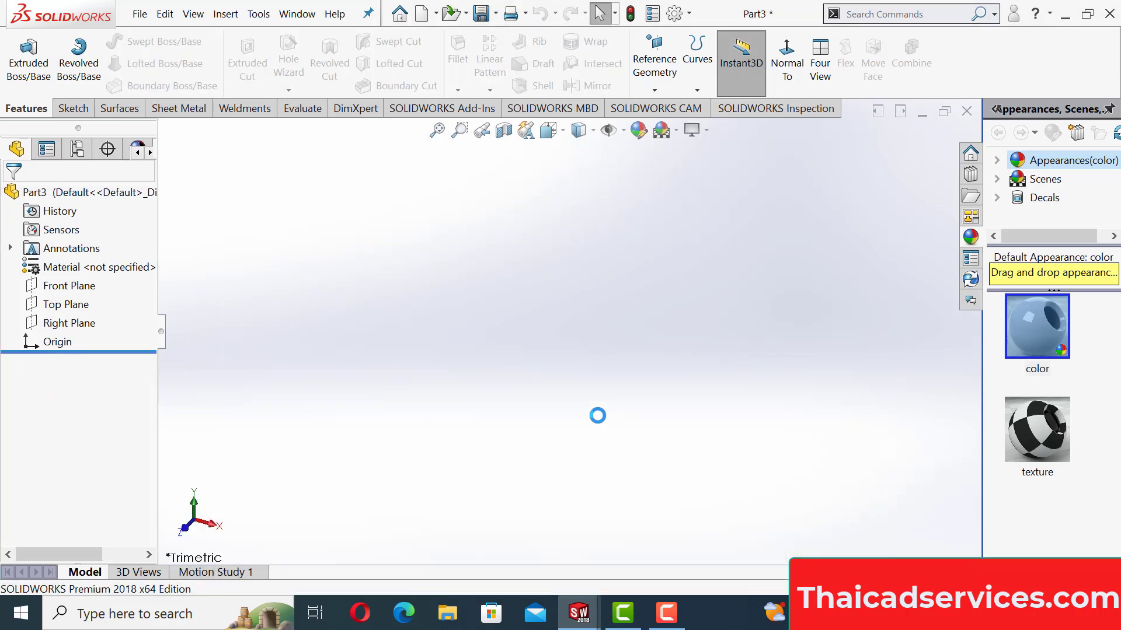
Step: Sketch a center rectangle about 109 mm wide and 75 mm high at the origin on the Front Plane
{"action": "left_click", "coordinate": [64, 288]}
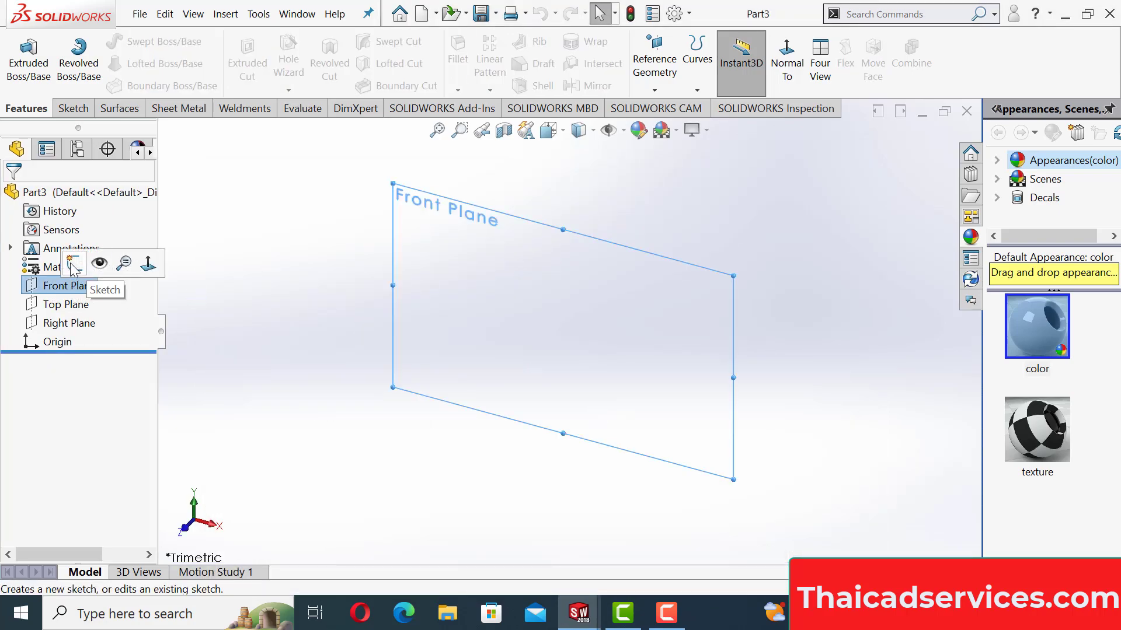
{"action": "left_click", "coordinate": [95, 261]}
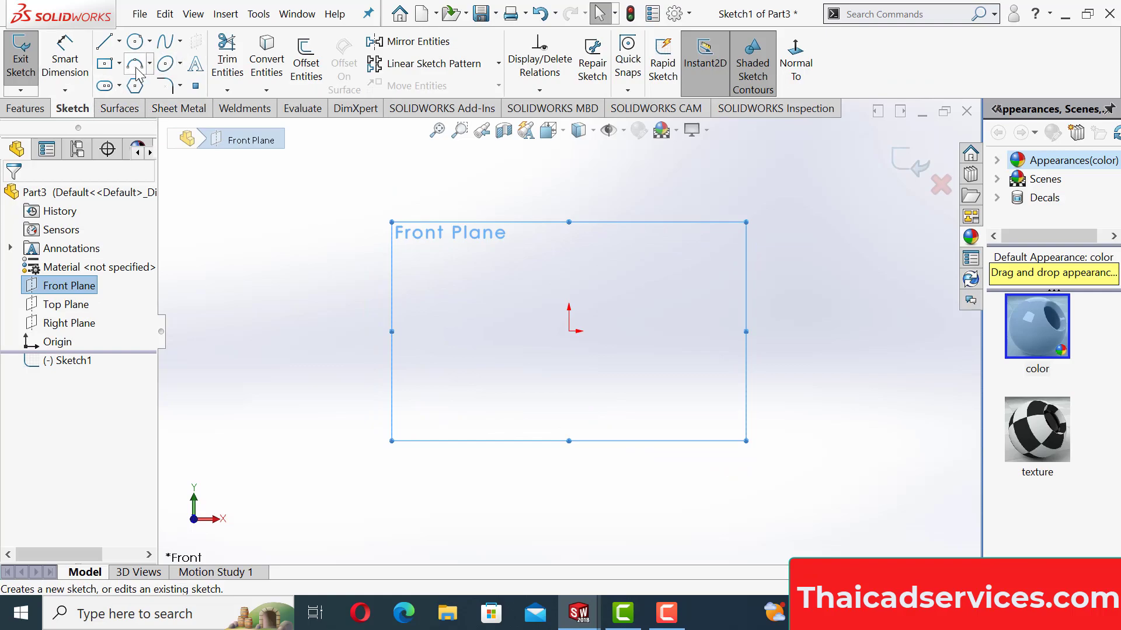
{"action": "left_click", "coordinate": [108, 67]}
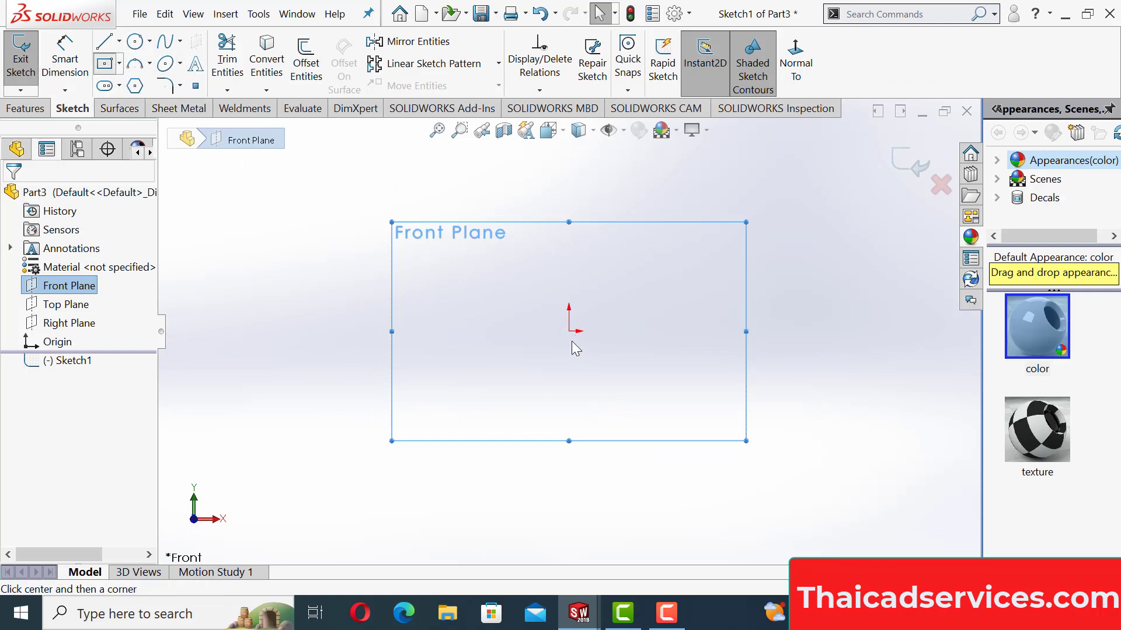
{"action": "left_click", "coordinate": [568, 330]}
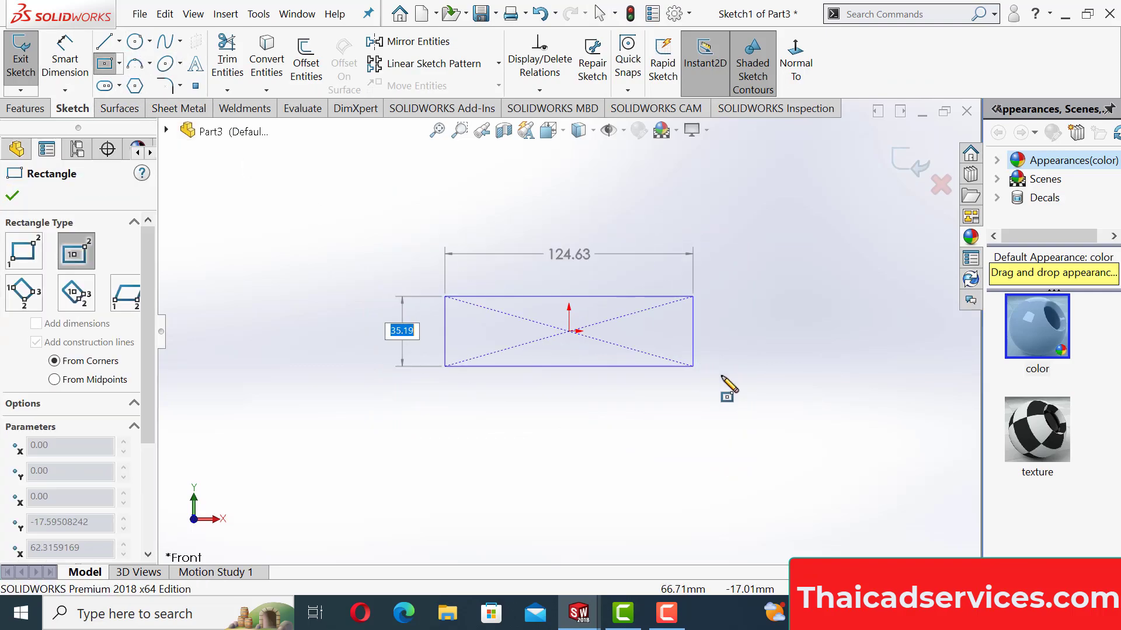
{"action": "left_click", "coordinate": [677, 405]}
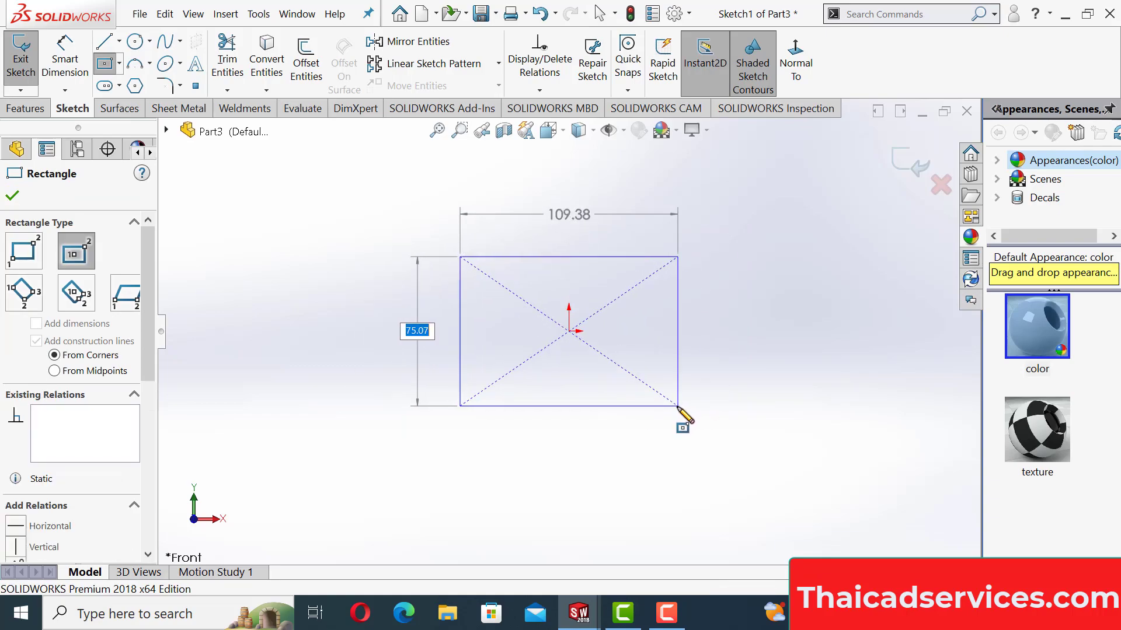
Step: Draw a nearly semicircular three-point arc above the rectangle, joining its two upper corners
{"action": "left_click", "coordinate": [150, 63]}
{"action": "key", "text": "Escape"}
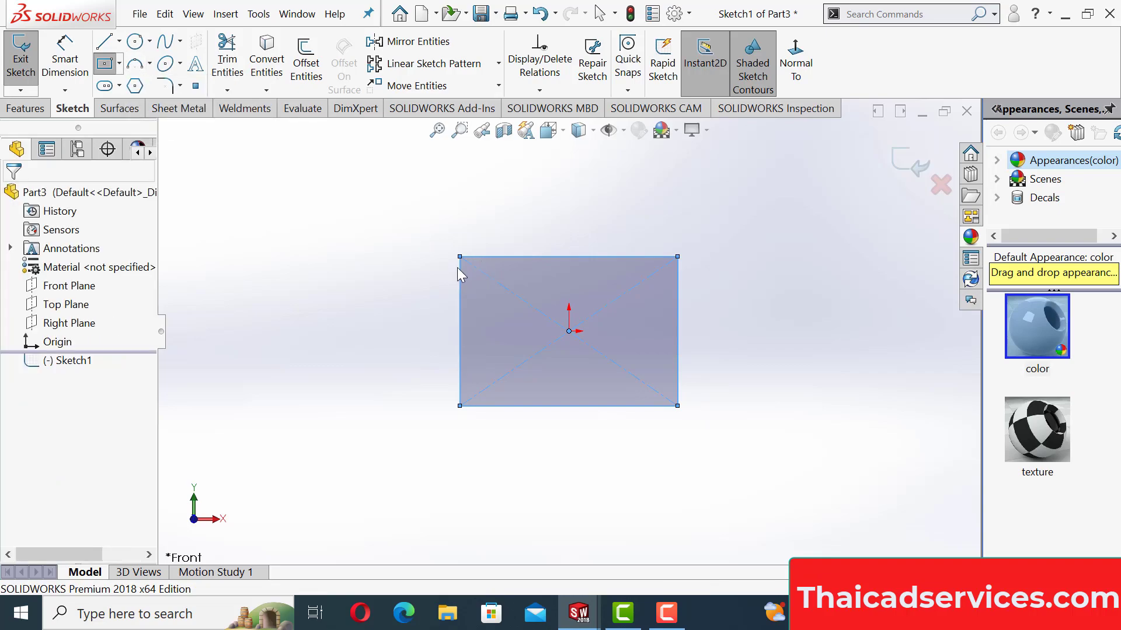
{"action": "left_click", "coordinate": [460, 256]}
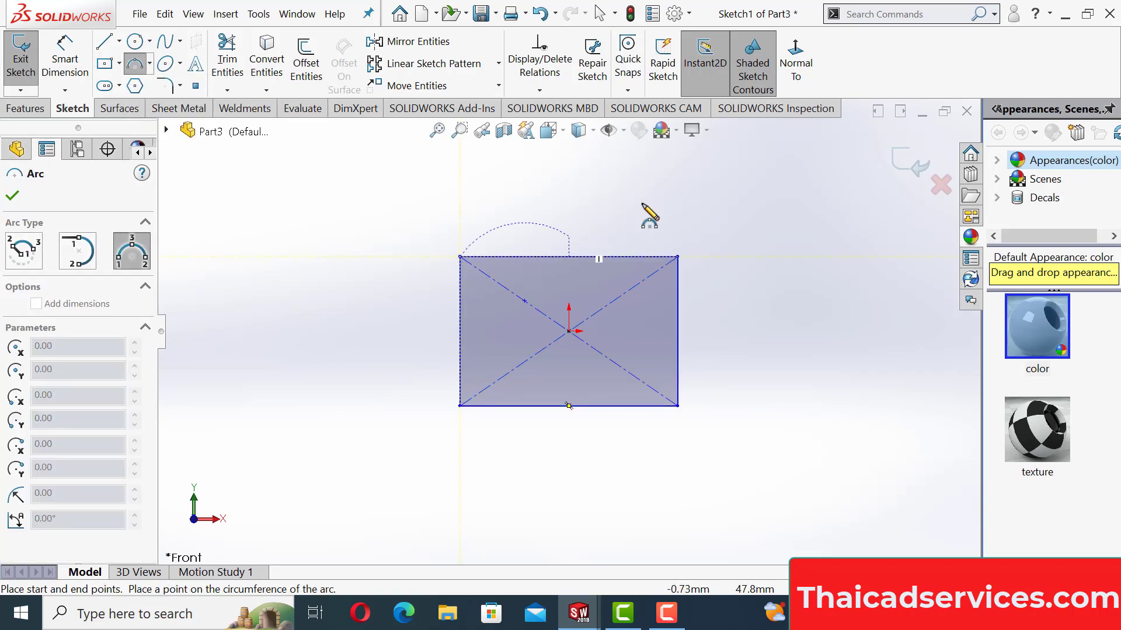
{"action": "left_click", "coordinate": [677, 256]}
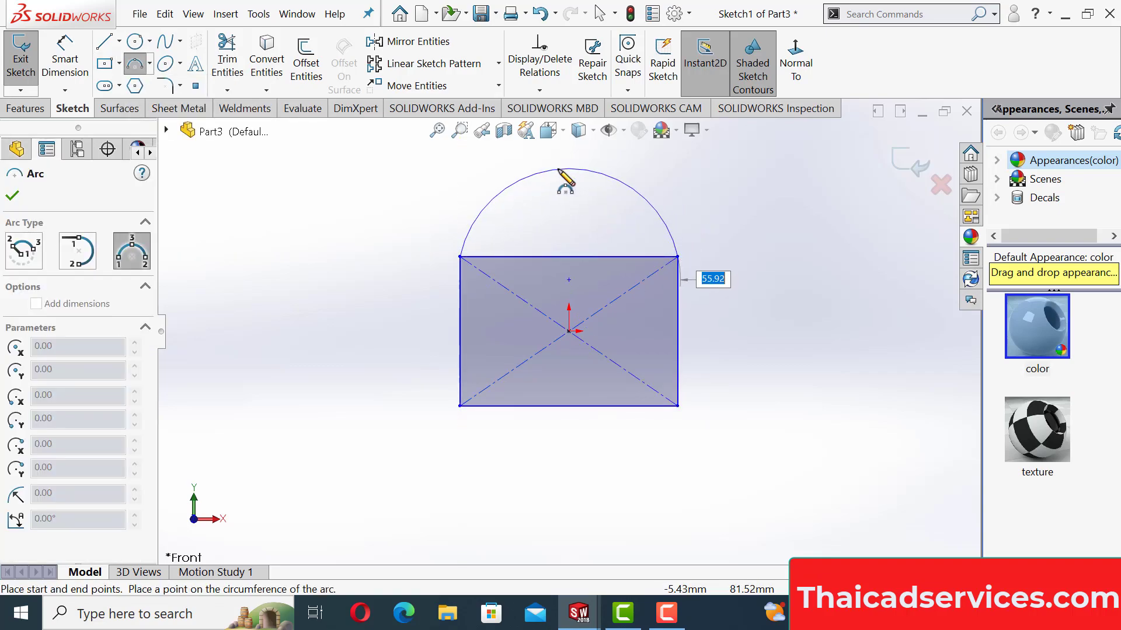
{"action": "key", "text": "z"}
{"action": "key", "text": "z"}
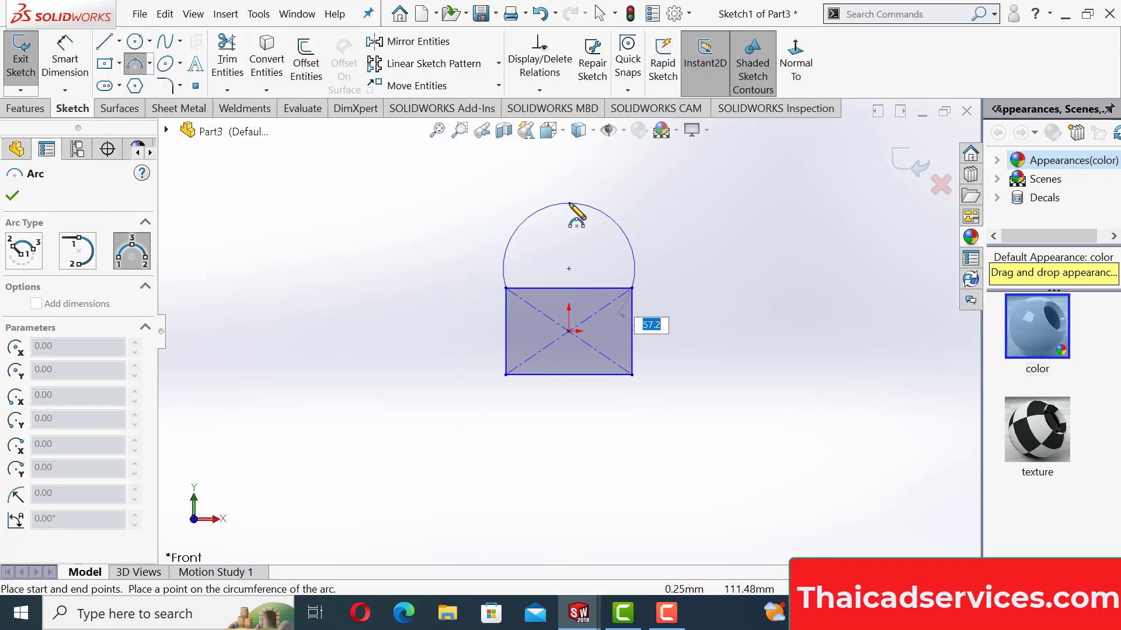
{"action": "left_click", "coordinate": [567, 215]}
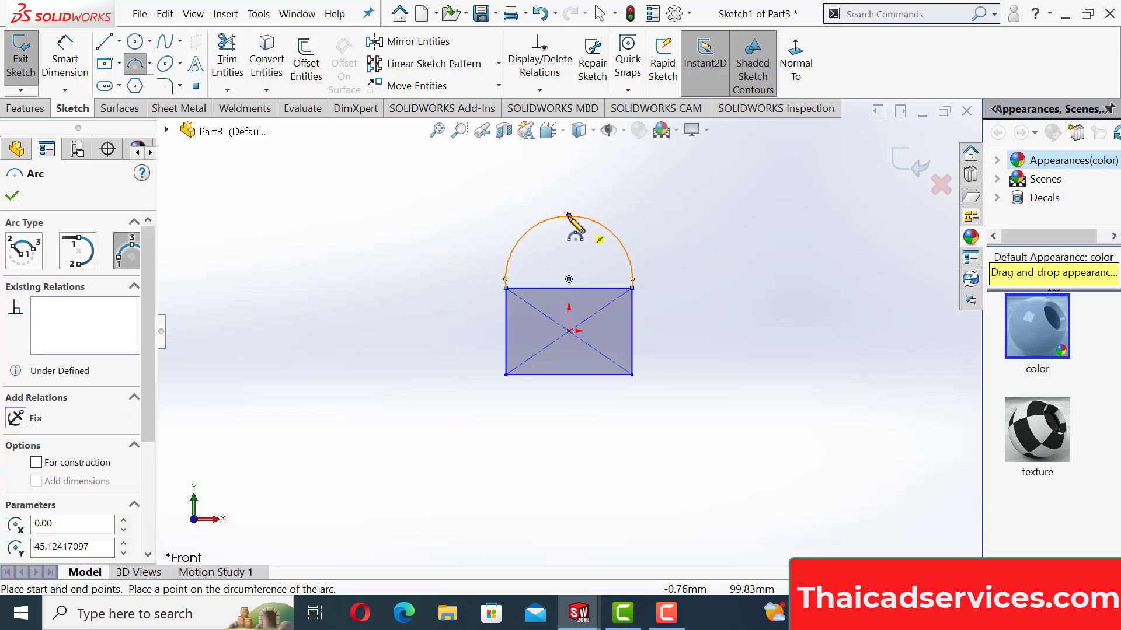
{"action": "key", "text": "Escape"}
{"action": "key", "text": "Escape"}
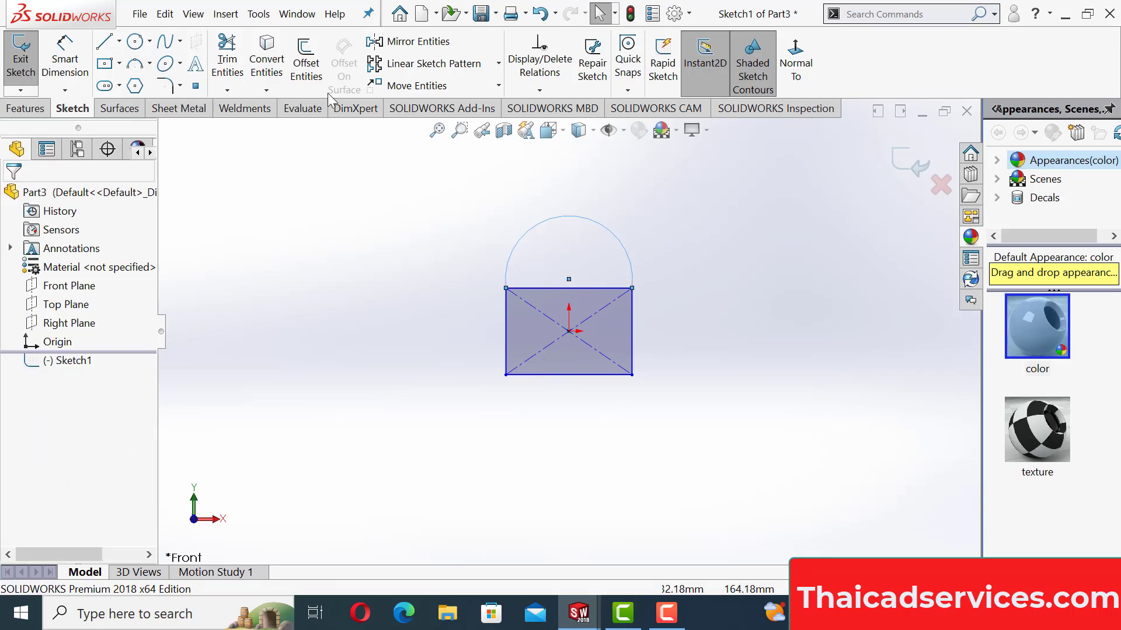
Step: Convert the rectangle's upper edge under the arc to construction geometry
{"action": "left_click", "coordinate": [575, 286]}
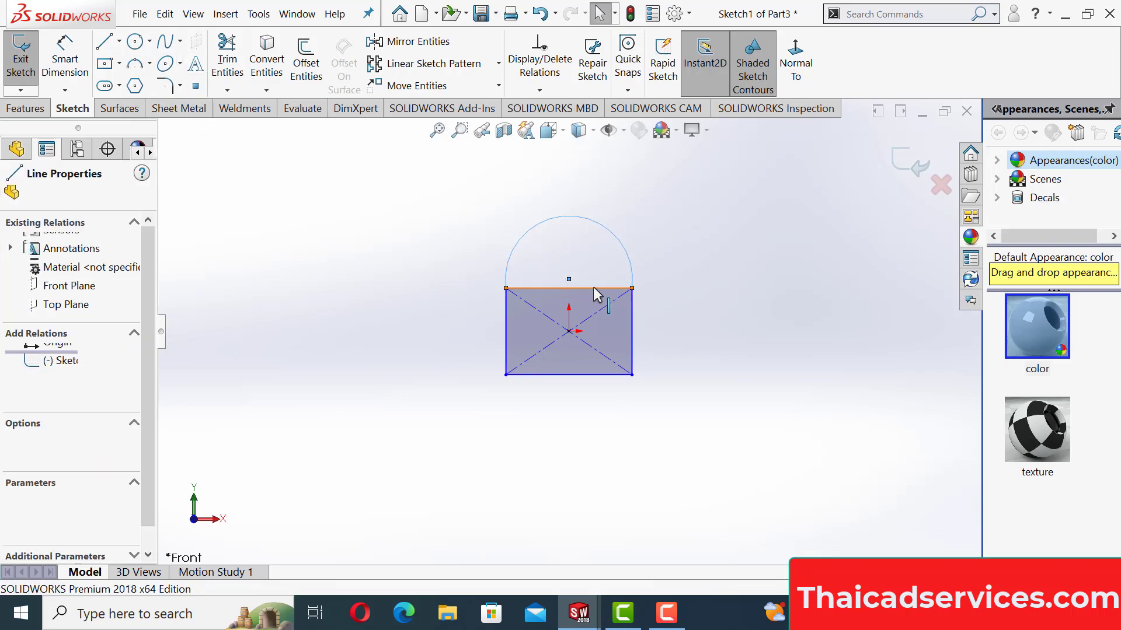
{"action": "right_click", "coordinate": [576, 287]}
{"action": "left_click", "coordinate": [615, 270]}
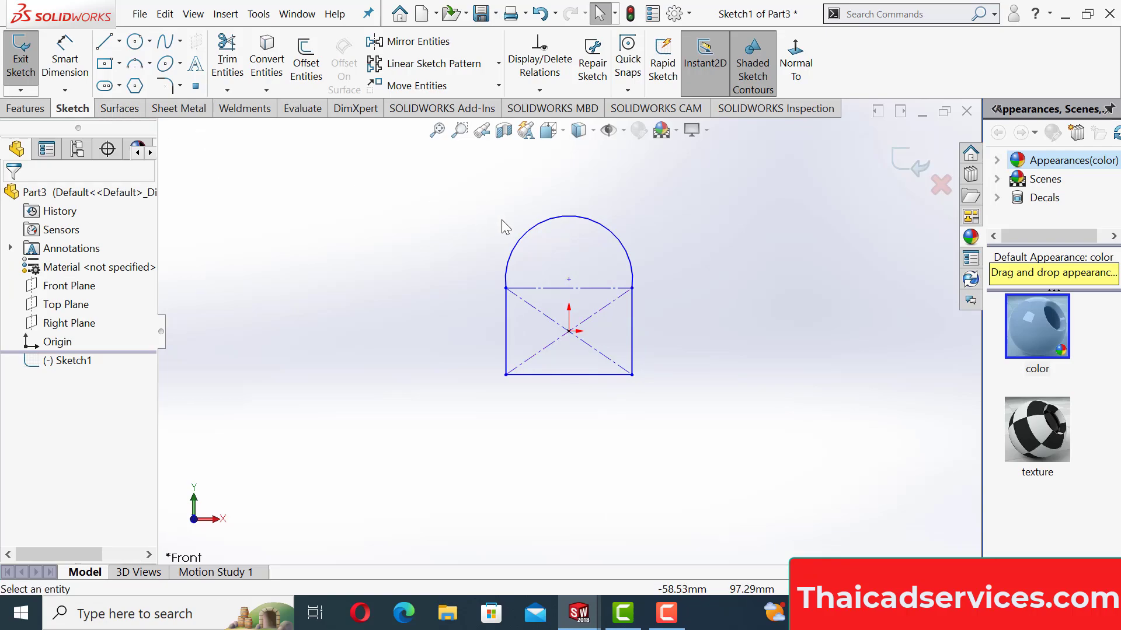
Step: Extrude the round-topped profile 100 mm as a blind boss from the sketch plane
{"action": "left_click", "coordinate": [27, 111]}
{"action": "left_click", "coordinate": [28, 65]}
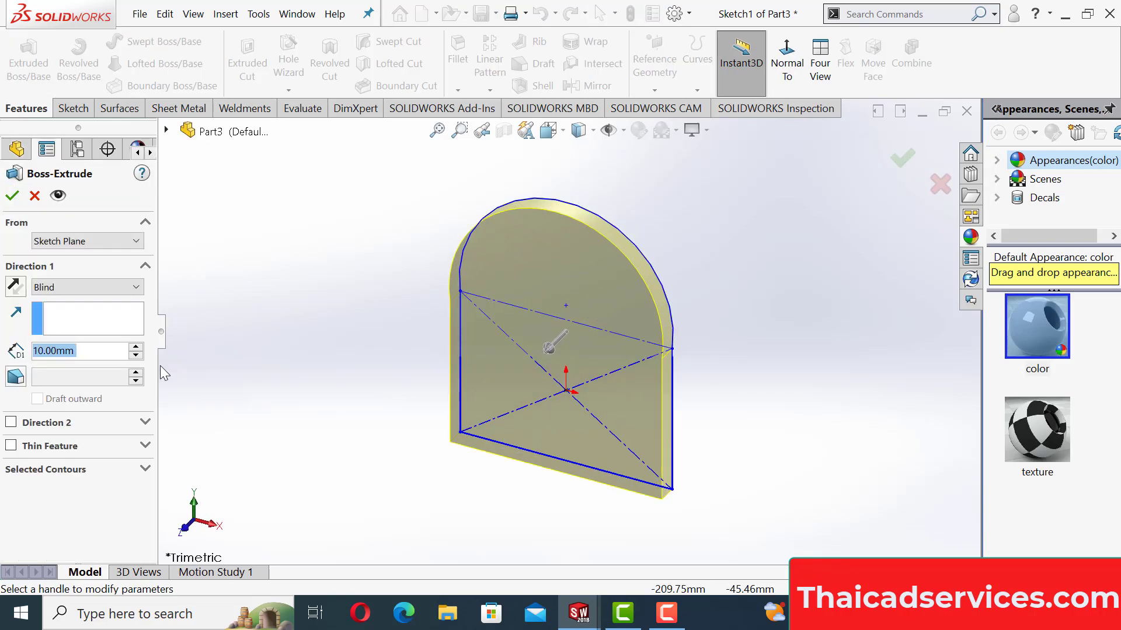
{"action": "type", "text": "100"}
{"action": "key", "text": "Return"}
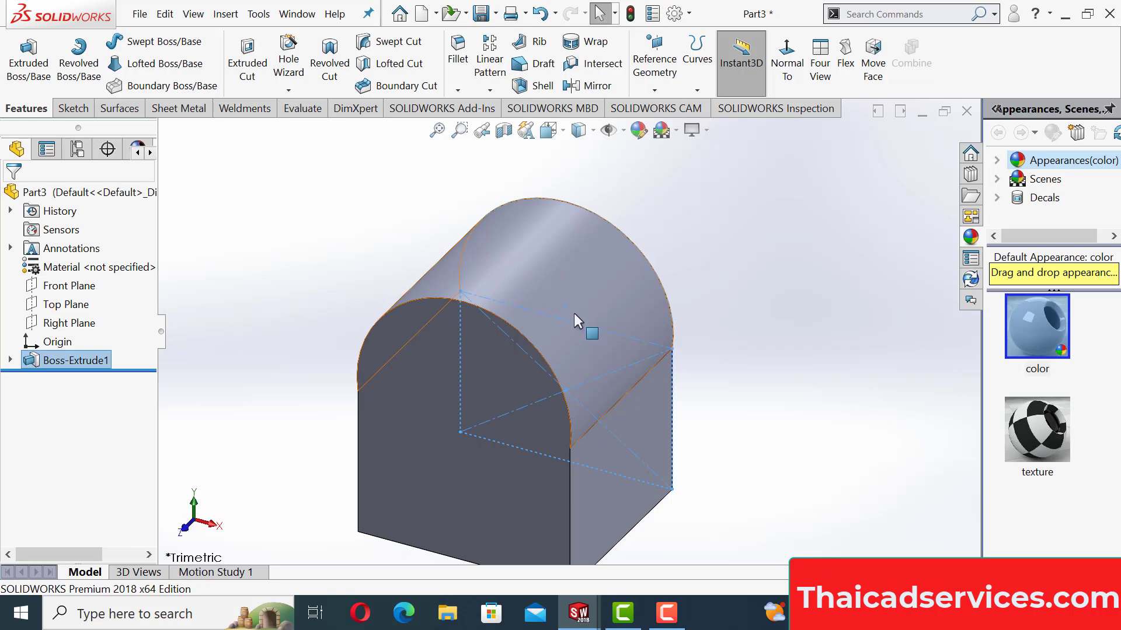
Step: Sketch a winding seven-point spline on the Top Plane from the body's rear corner to the opposite side edge, and exit the sketch
{"action": "key", "text": "z"}
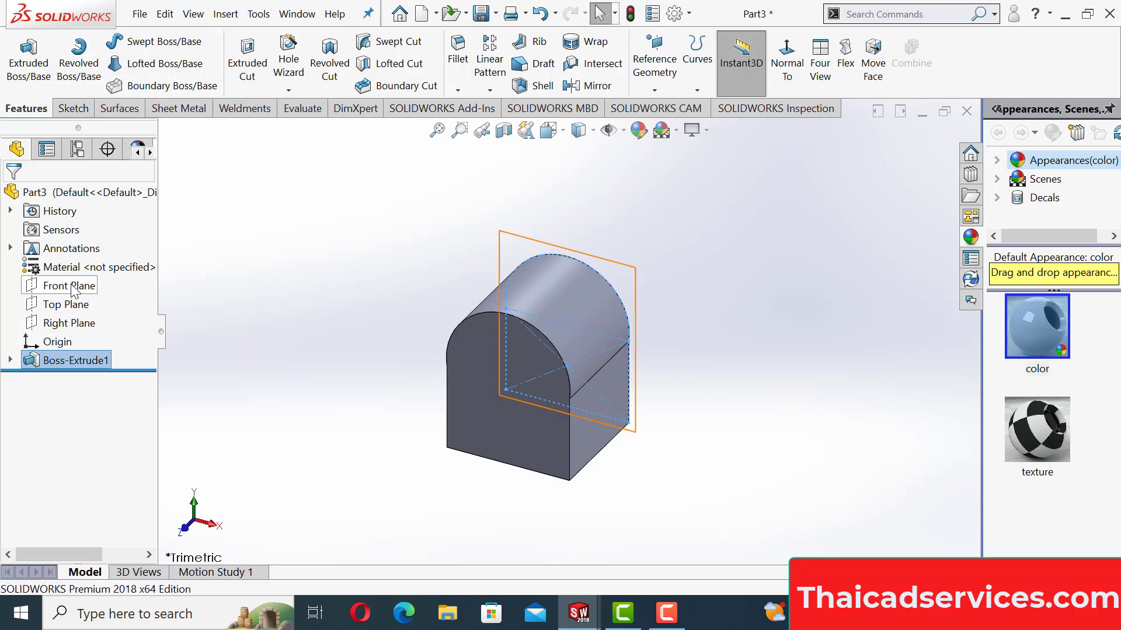
{"action": "left_click", "coordinate": [72, 305]}
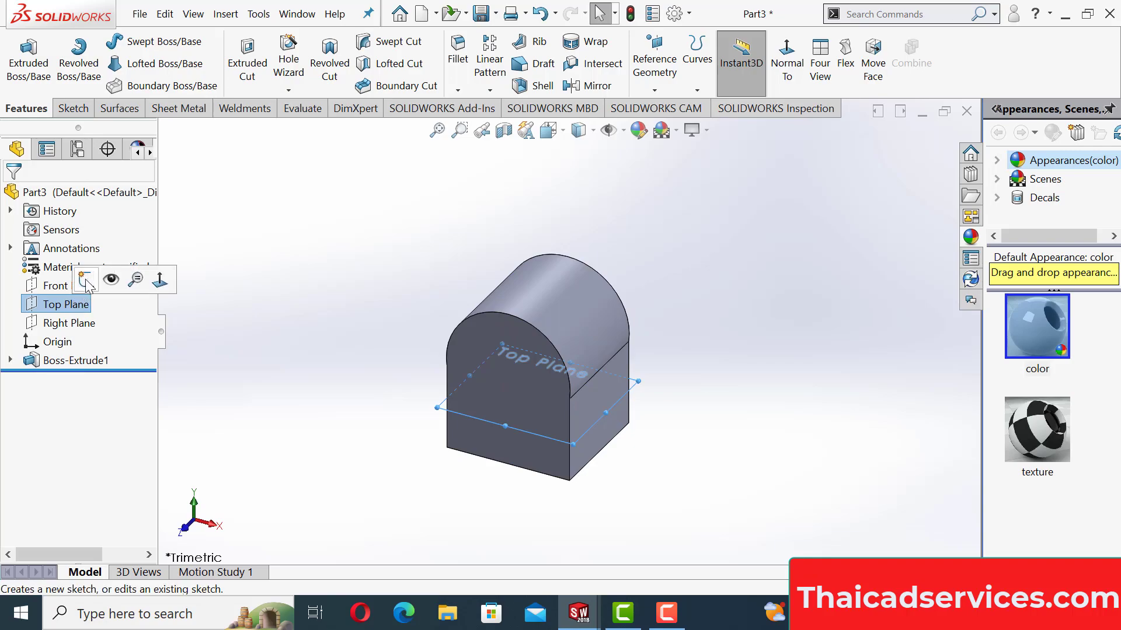
{"action": "left_click", "coordinate": [88, 280]}
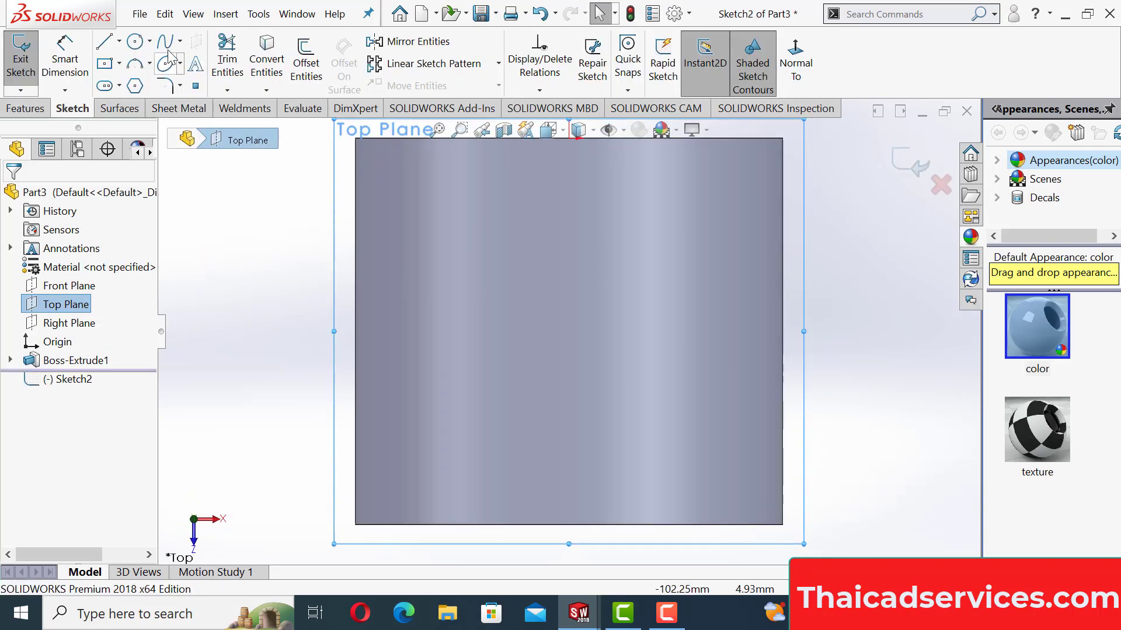
{"action": "left_click", "coordinate": [165, 41]}
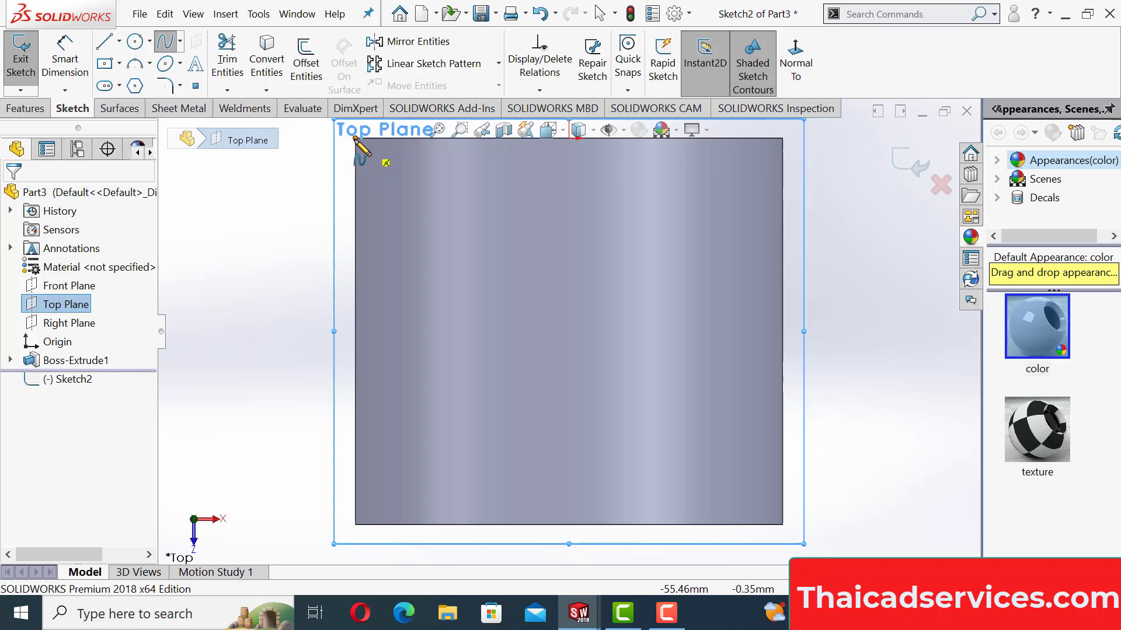
{"action": "left_click", "coordinate": [356, 139]}
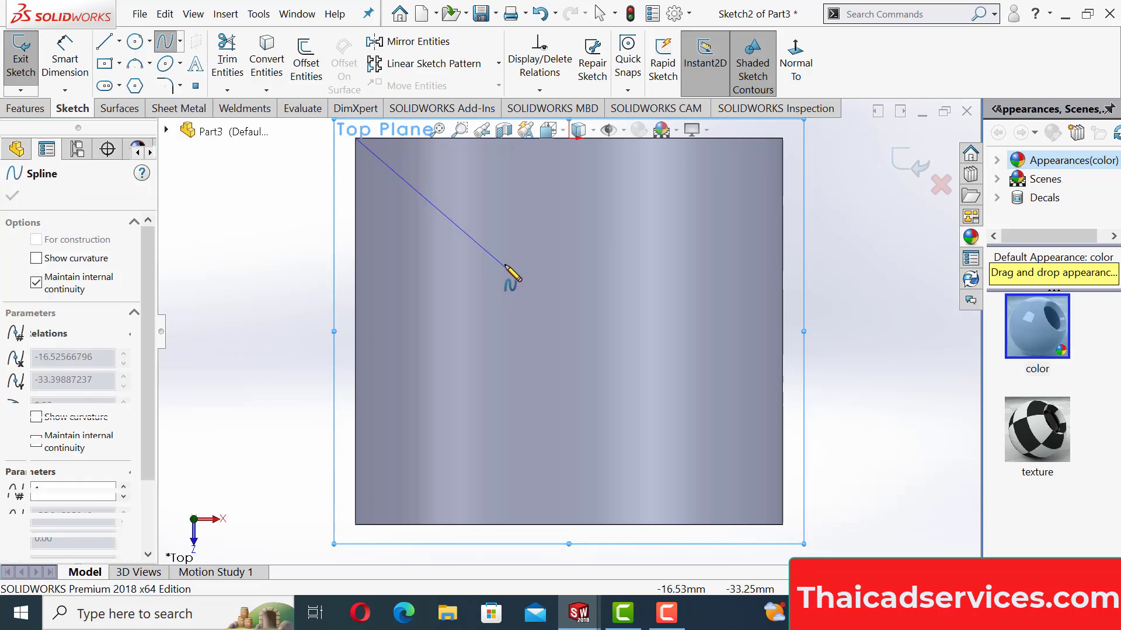
{"action": "left_click", "coordinate": [506, 259]}
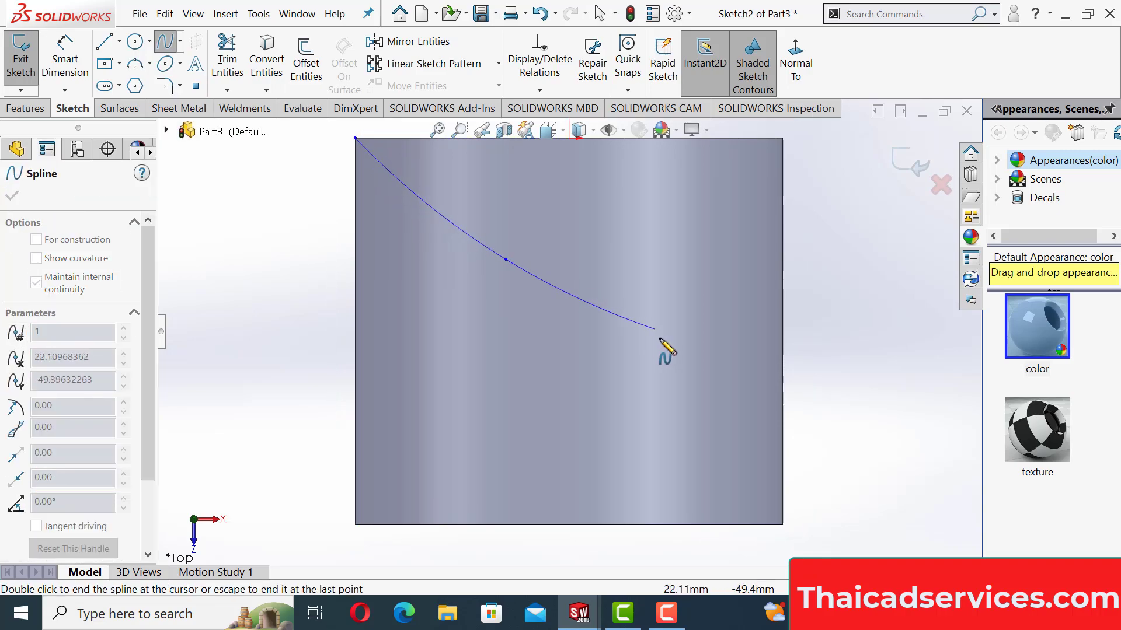
{"action": "left_click", "coordinate": [569, 372]}
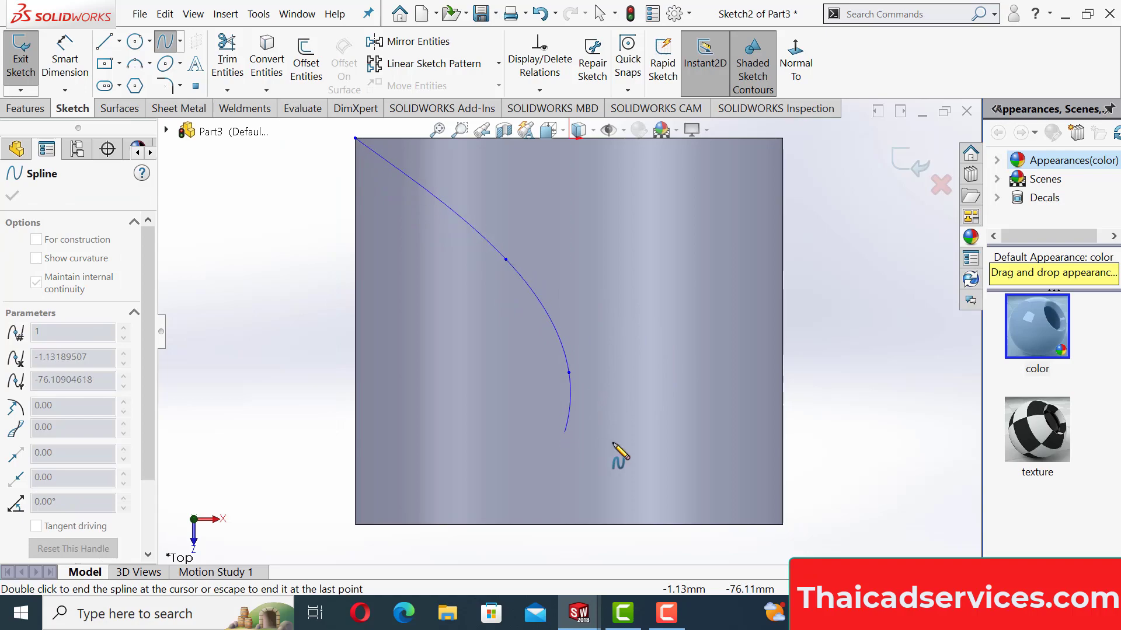
{"action": "left_click", "coordinate": [562, 476]}
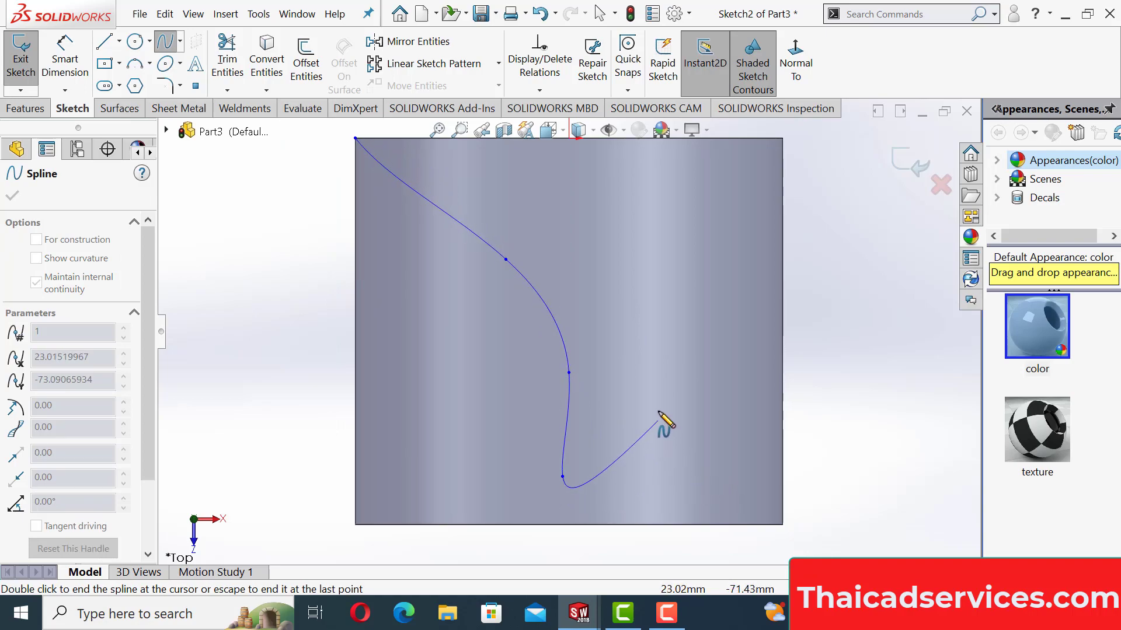
{"action": "left_click", "coordinate": [699, 409]}
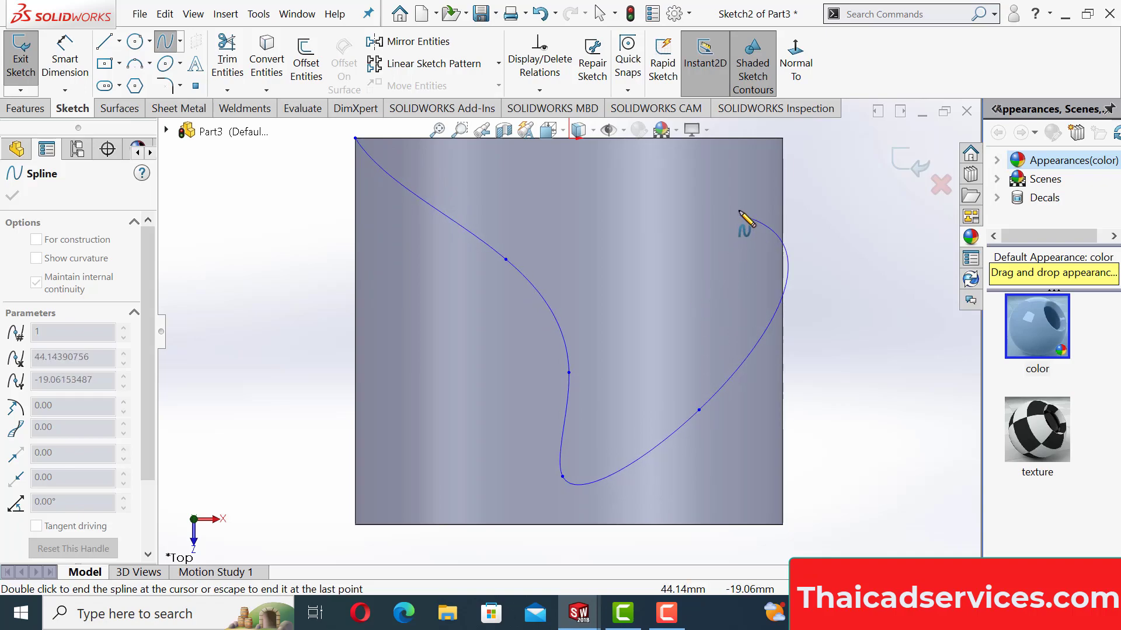
{"action": "left_click", "coordinate": [594, 252]}
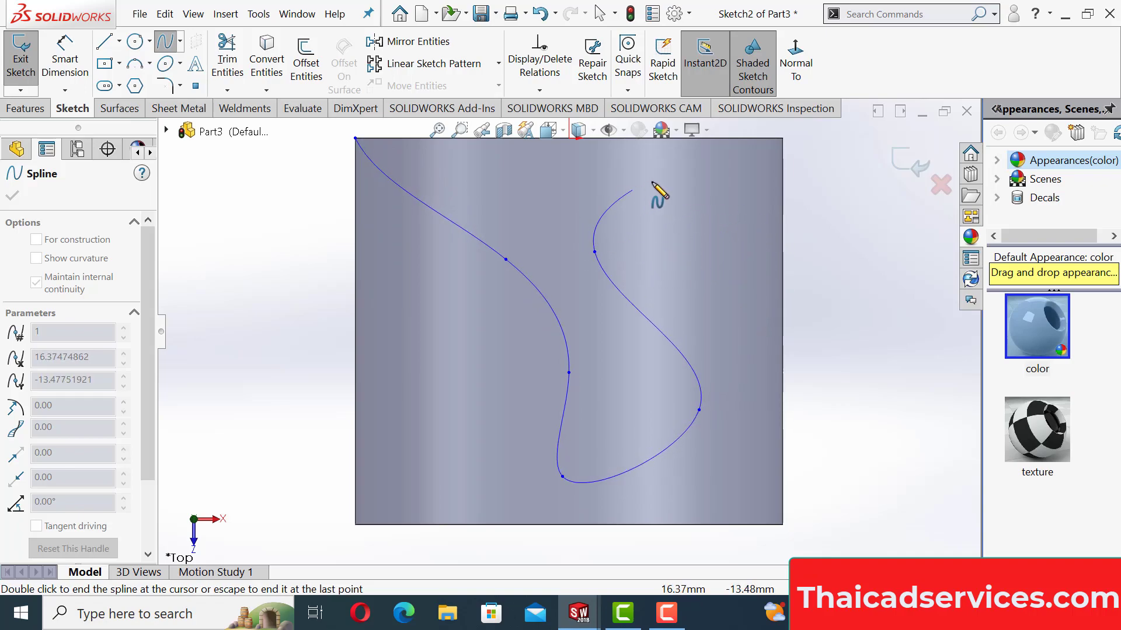
{"action": "left_click", "coordinate": [783, 258]}
{"action": "key", "text": "Escape"}
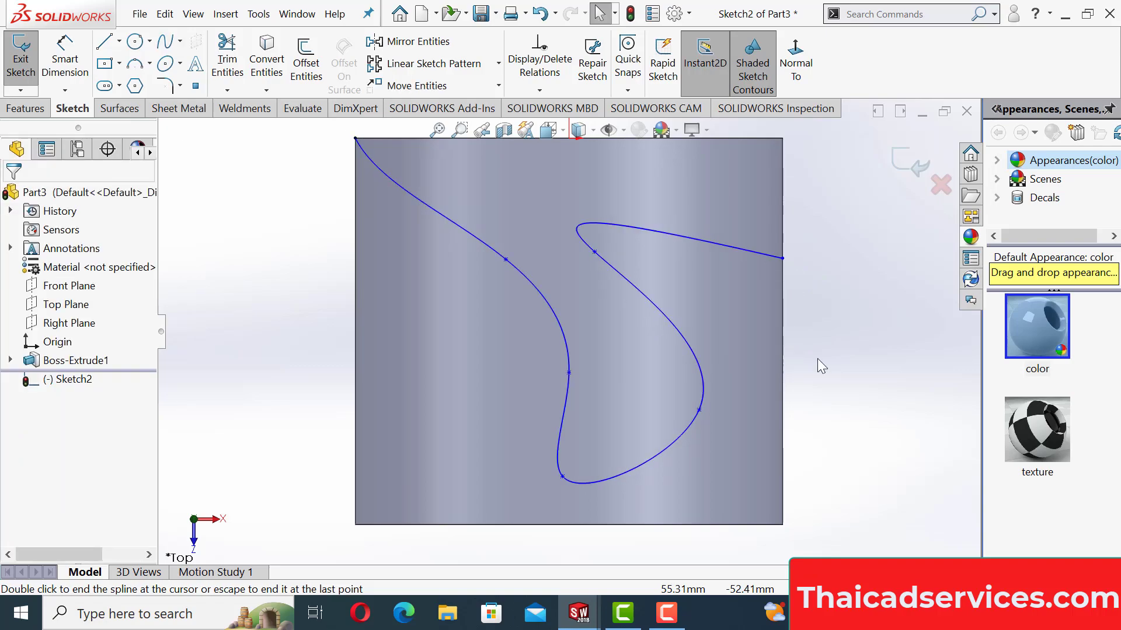
{"action": "middle_click_drag", "start_coordinate": [817, 360], "coordinate": [764, 272]}
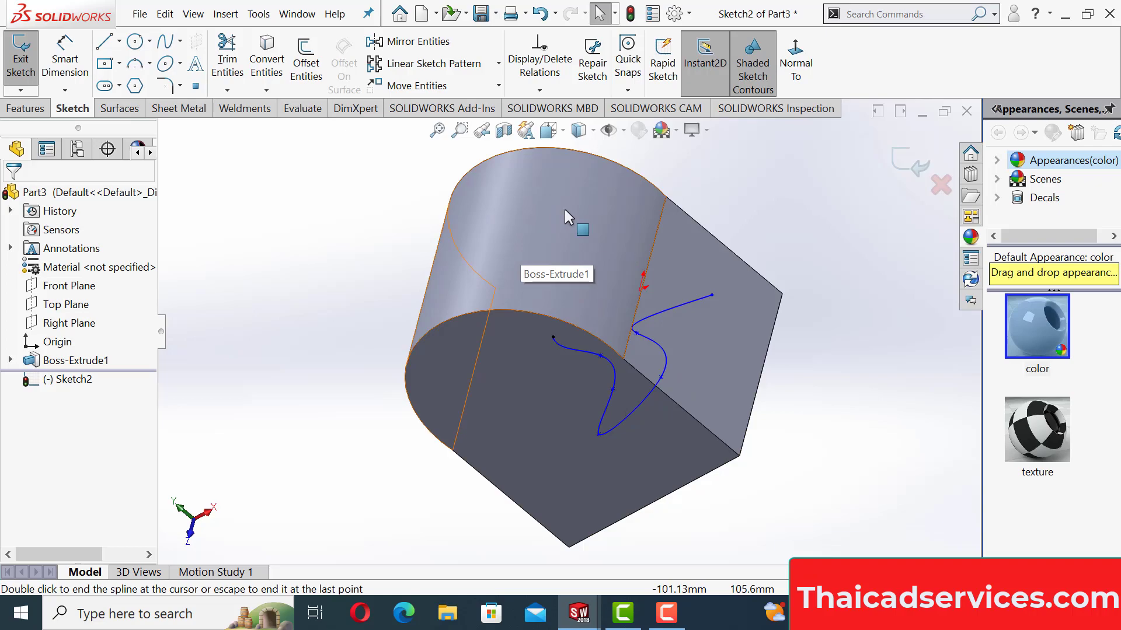
{"action": "left_click", "coordinate": [909, 169]}
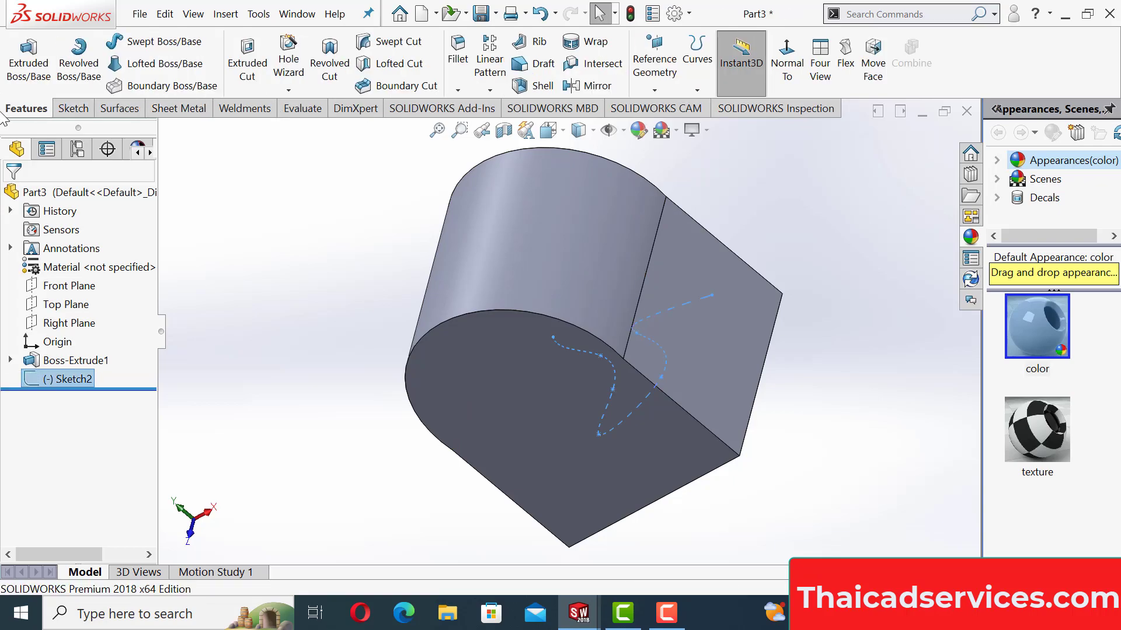
Step: Project the winding spline sketch onto the block's curved face using sketch on faces, without reversing the projection
{"action": "left_click", "coordinate": [697, 90]}
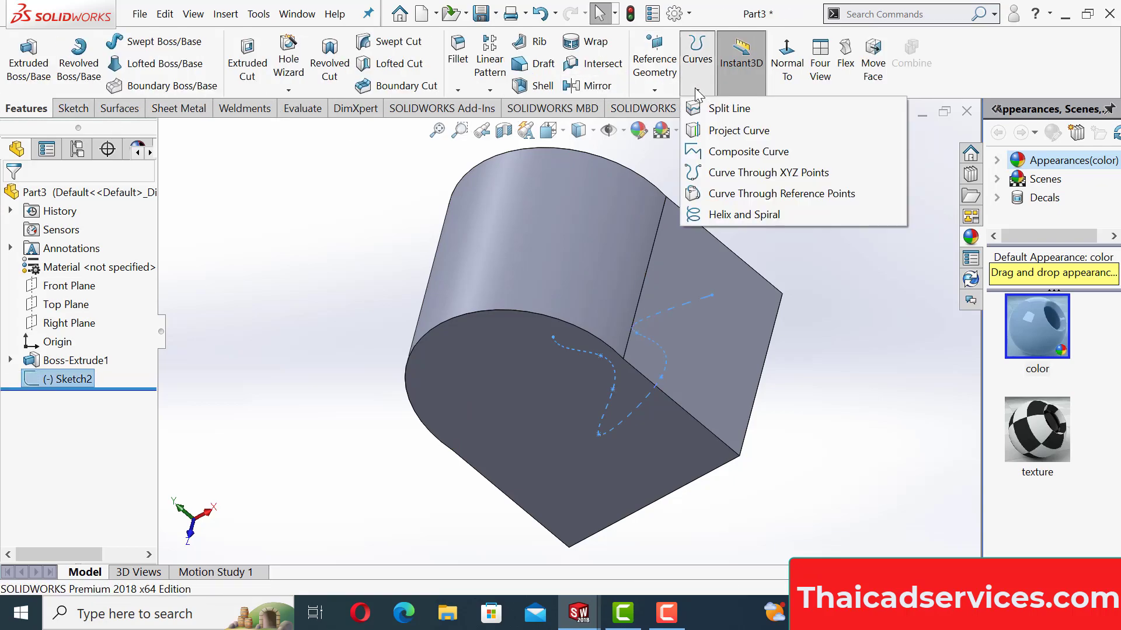
{"action": "left_click", "coordinate": [726, 132]}
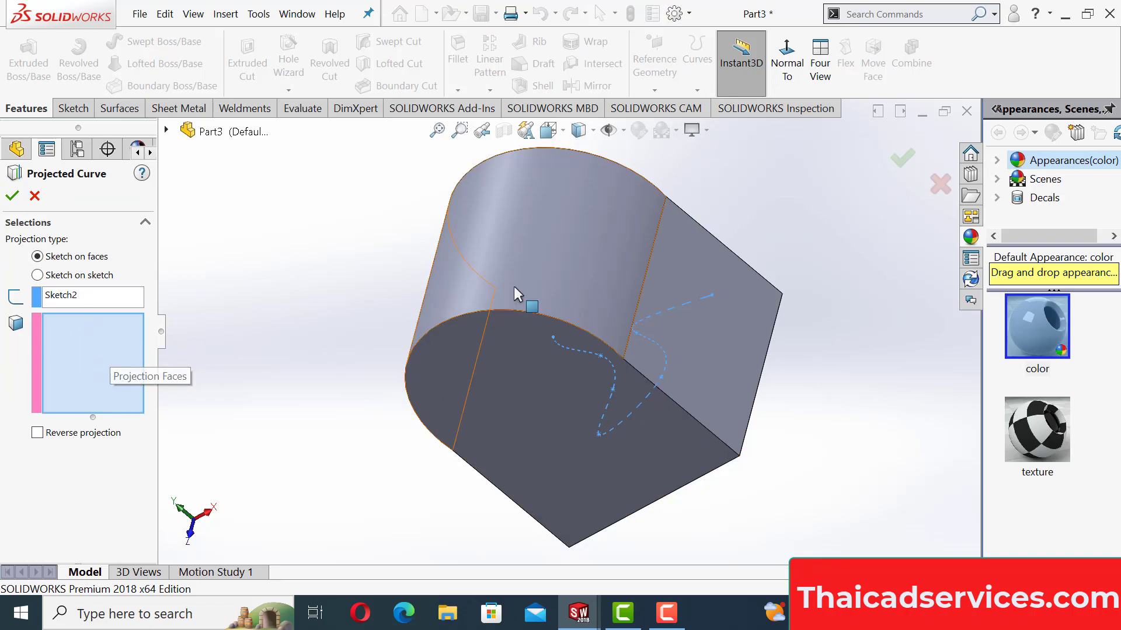
{"action": "left_click", "coordinate": [520, 253]}
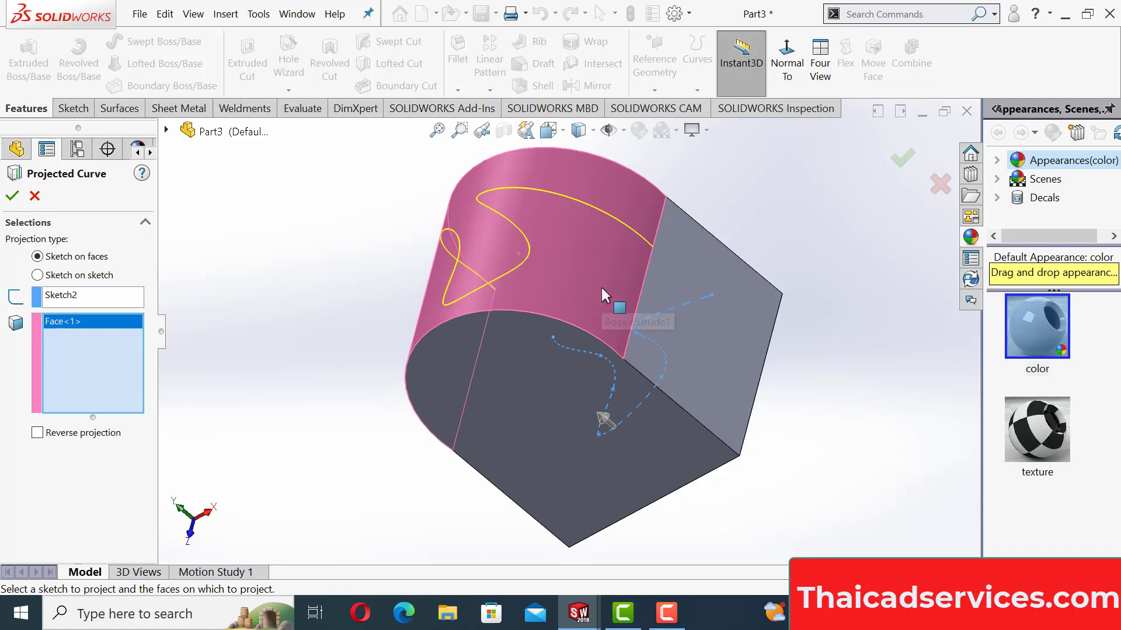
{"action": "middle_click_drag", "start_coordinate": [603, 287], "coordinate": [631, 313]}
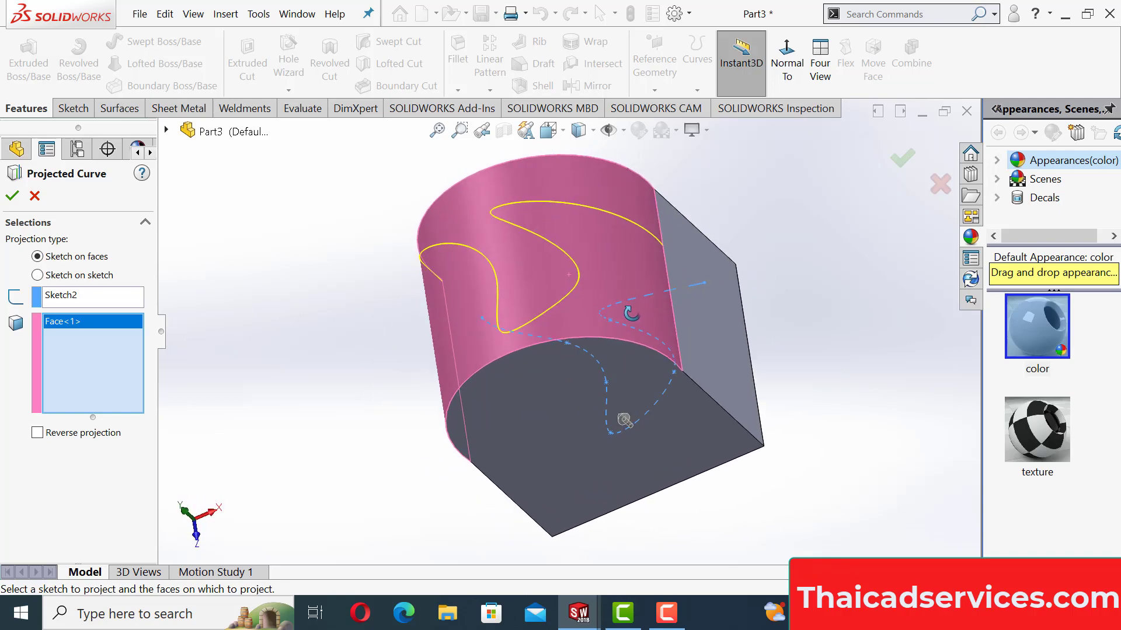
{"action": "left_click", "coordinate": [37, 433]}
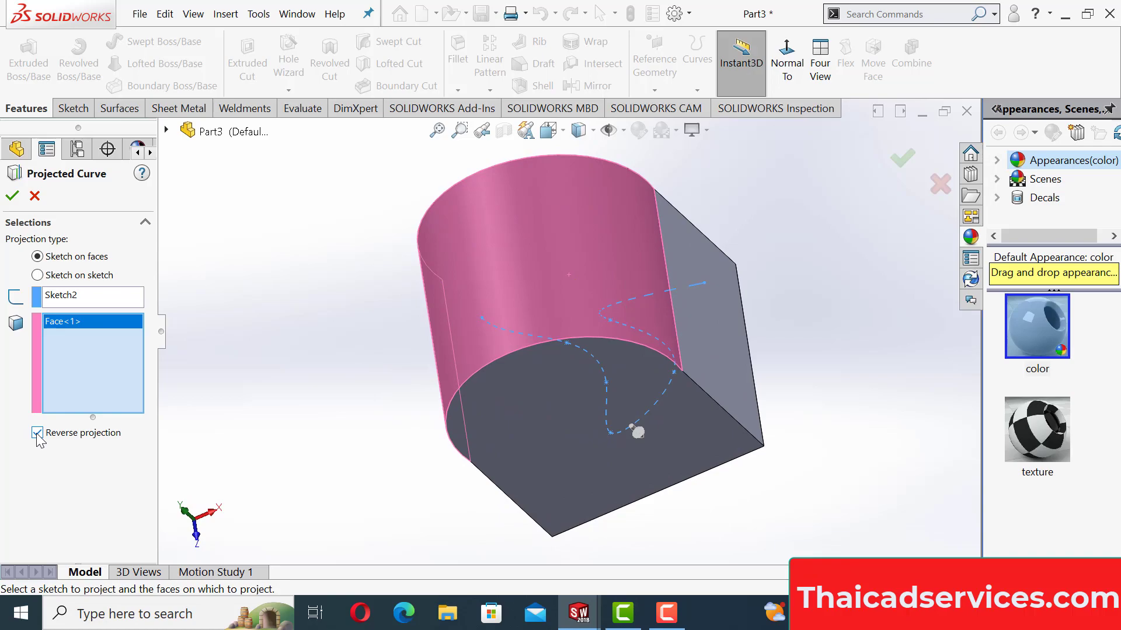
{"action": "left_click", "coordinate": [36, 433]}
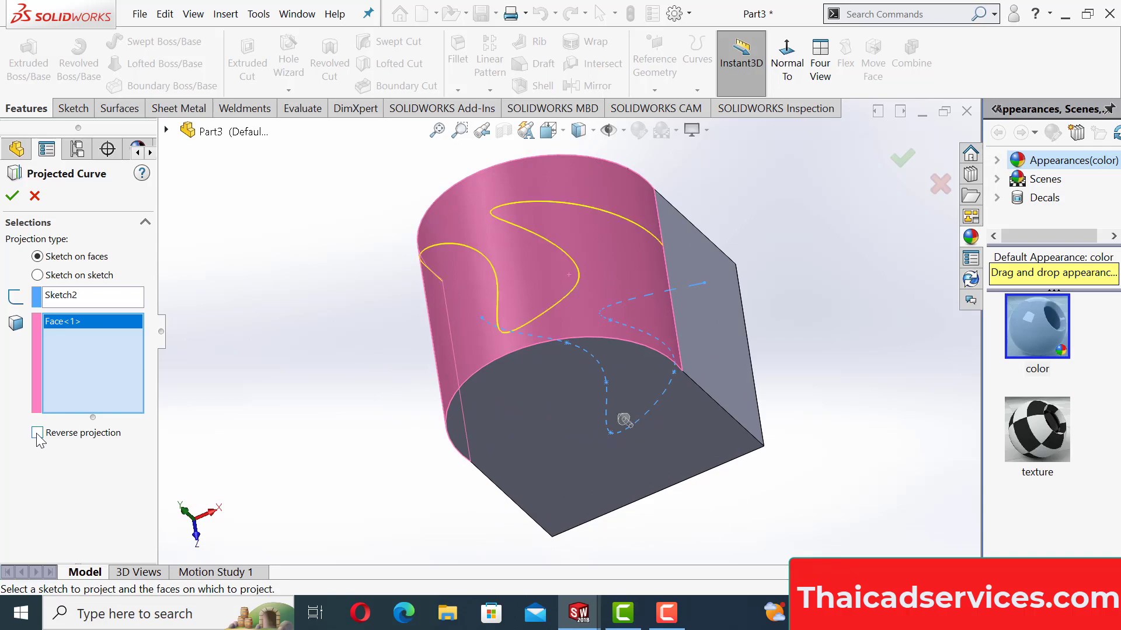
{"action": "left_click", "coordinate": [37, 276]}
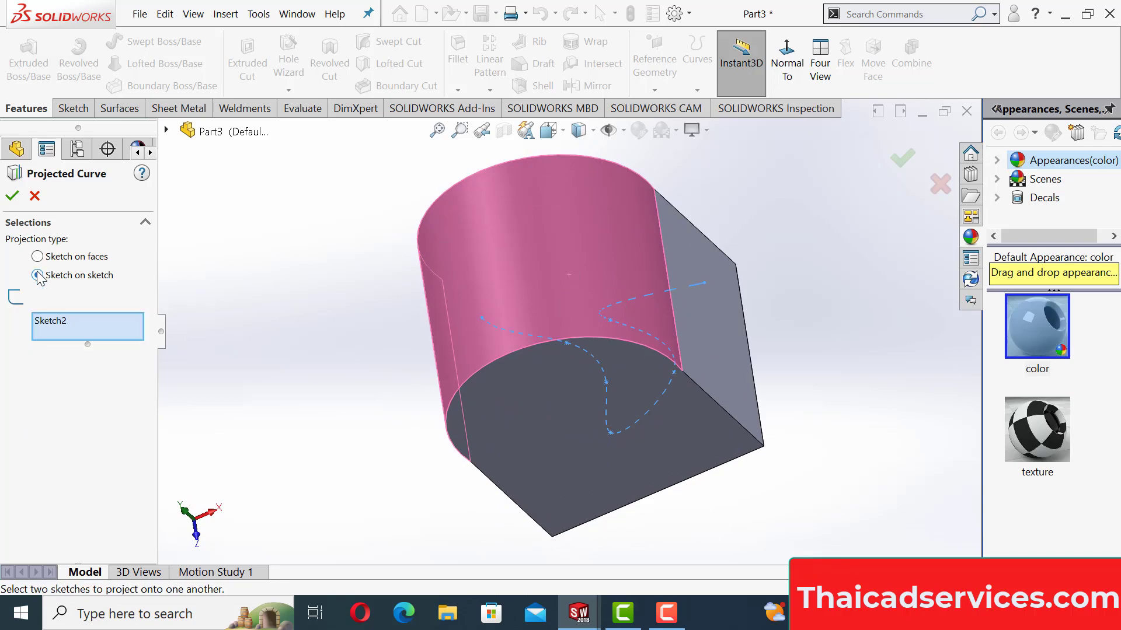
{"action": "left_click", "coordinate": [38, 257]}
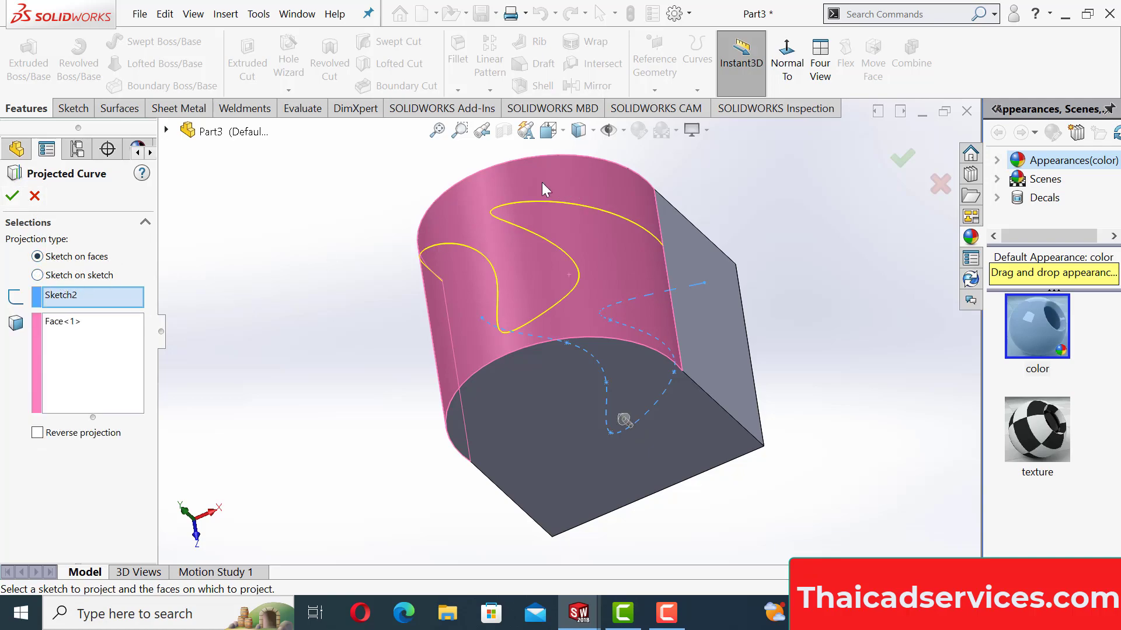
{"action": "left_click", "coordinate": [12, 196]}
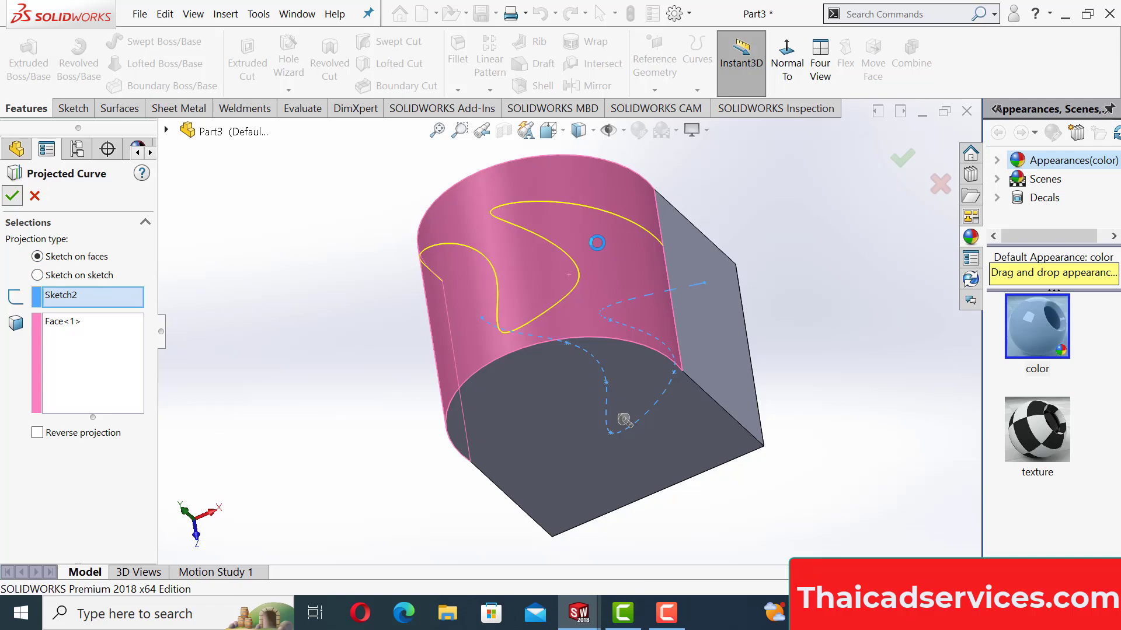
{"action": "left_click", "coordinate": [804, 277]}
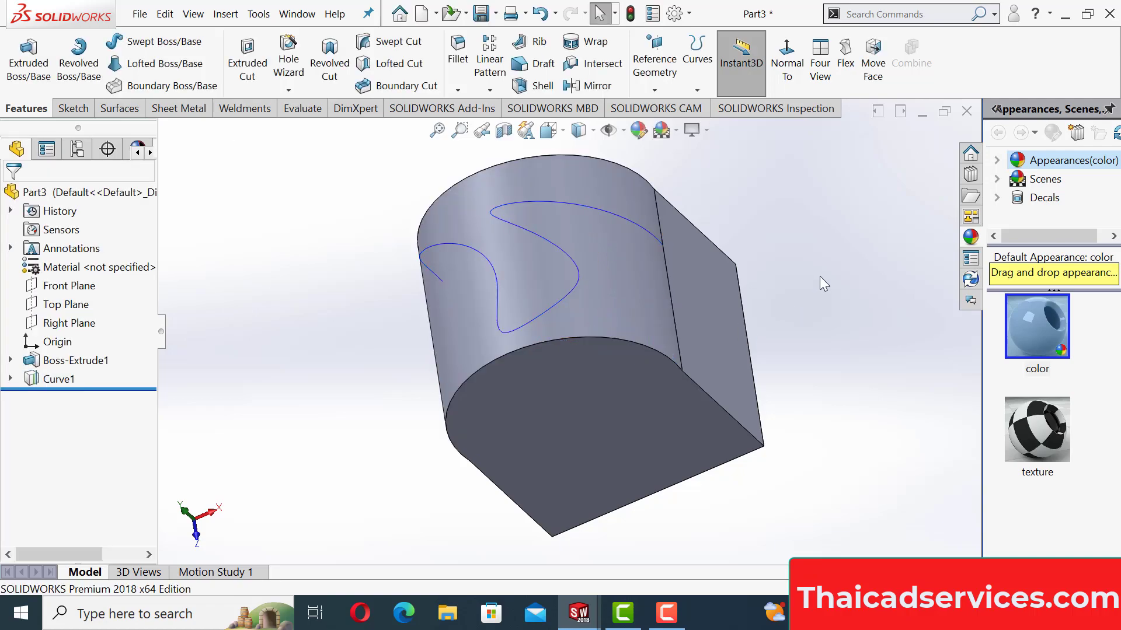
Step: Try to make a swept cut with a 5 mm diameter circular profile along the projected curve on the rounded face
{"action": "middle_click_drag", "start_coordinate": [816, 303], "coordinate": [776, 303]}
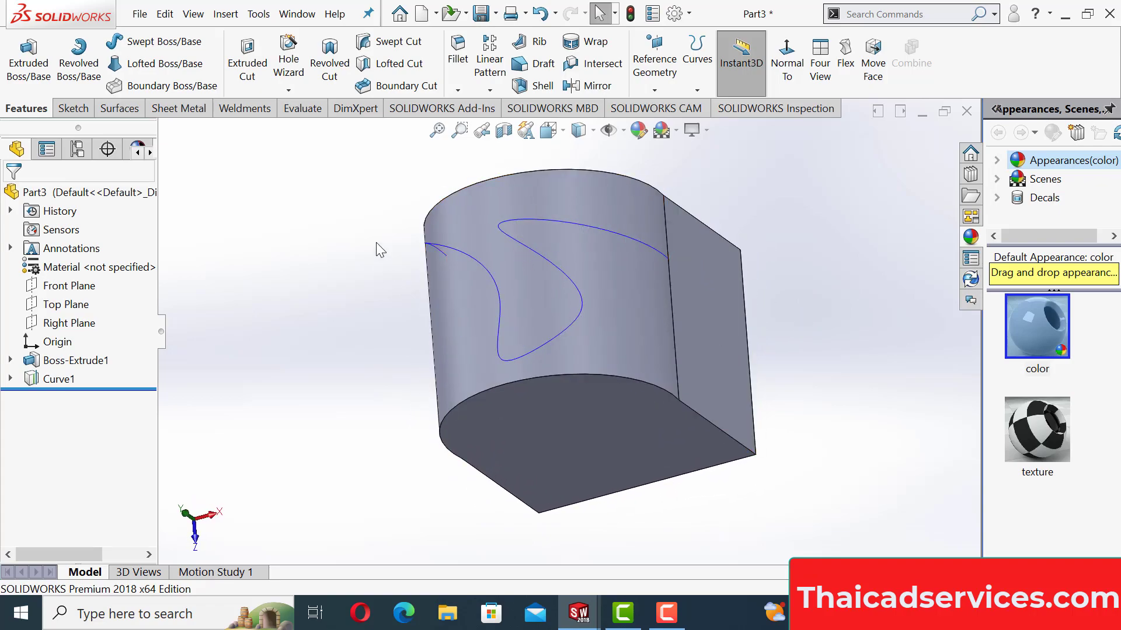
{"action": "left_click", "coordinate": [407, 48]}
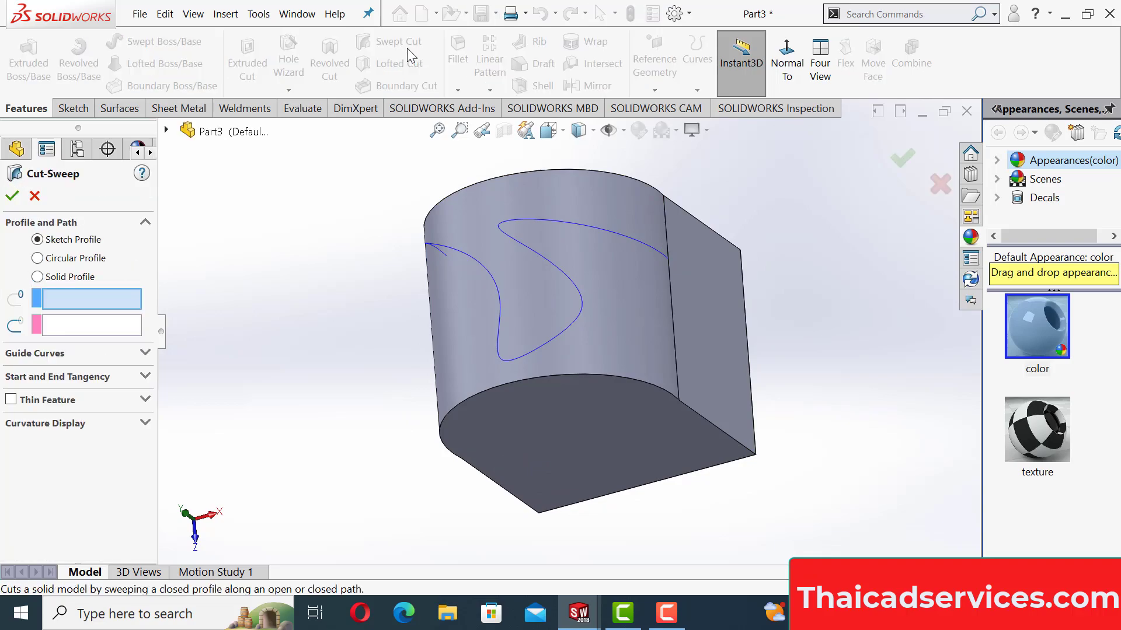
{"action": "left_click", "coordinate": [80, 262]}
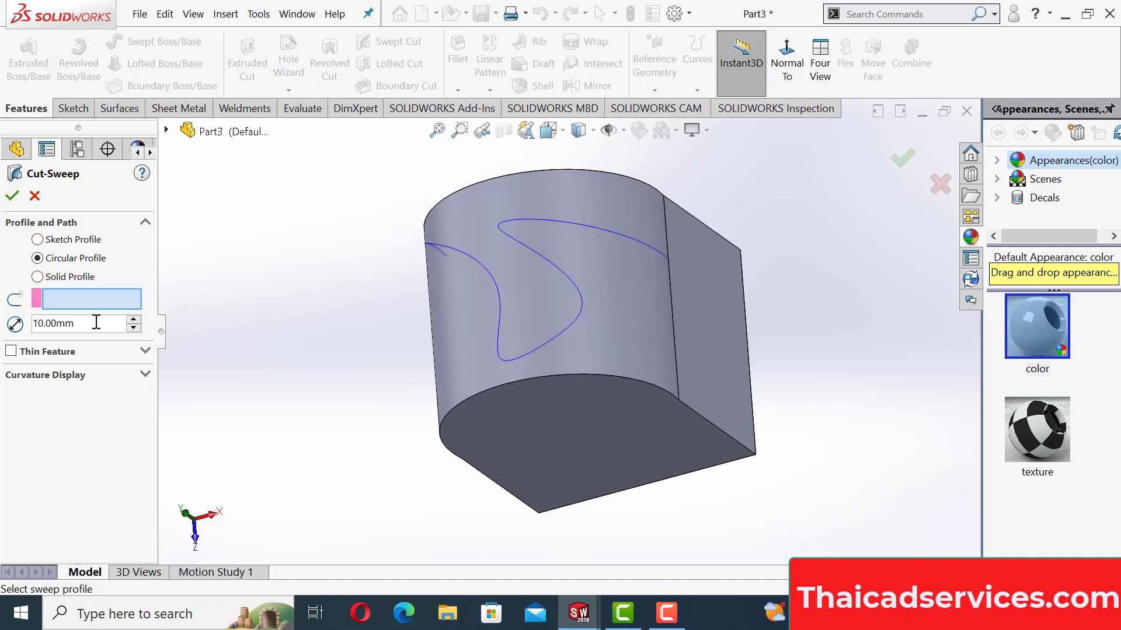
{"action": "left_click_drag", "start_coordinate": [97, 322], "coordinate": [16, 324]}
{"action": "type", "text": "5"}
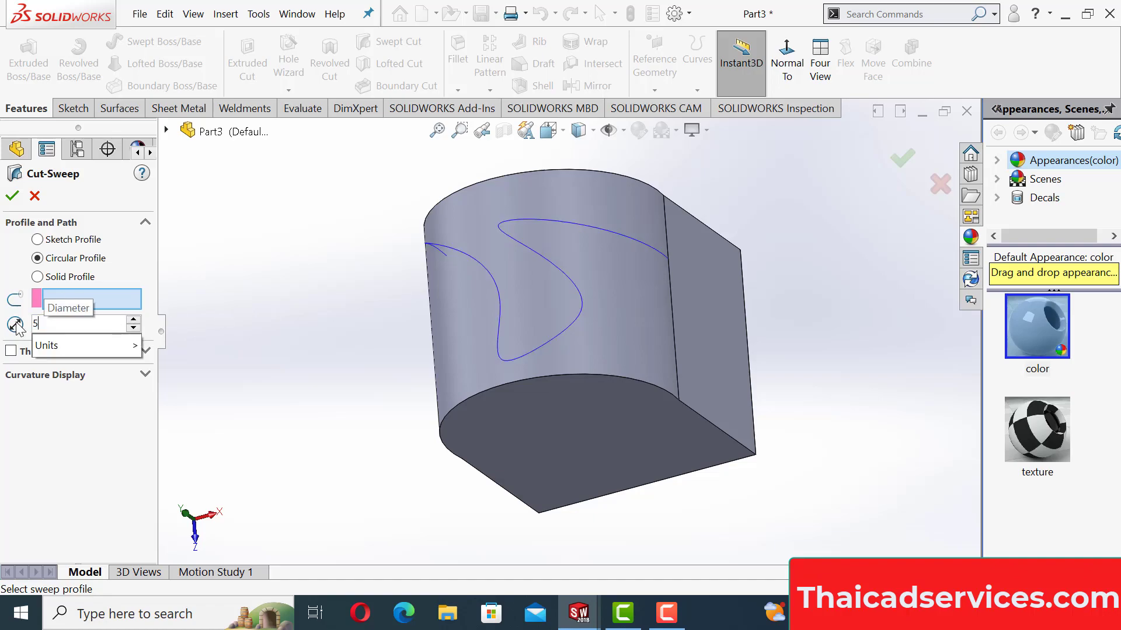
{"action": "key", "text": "Return"}
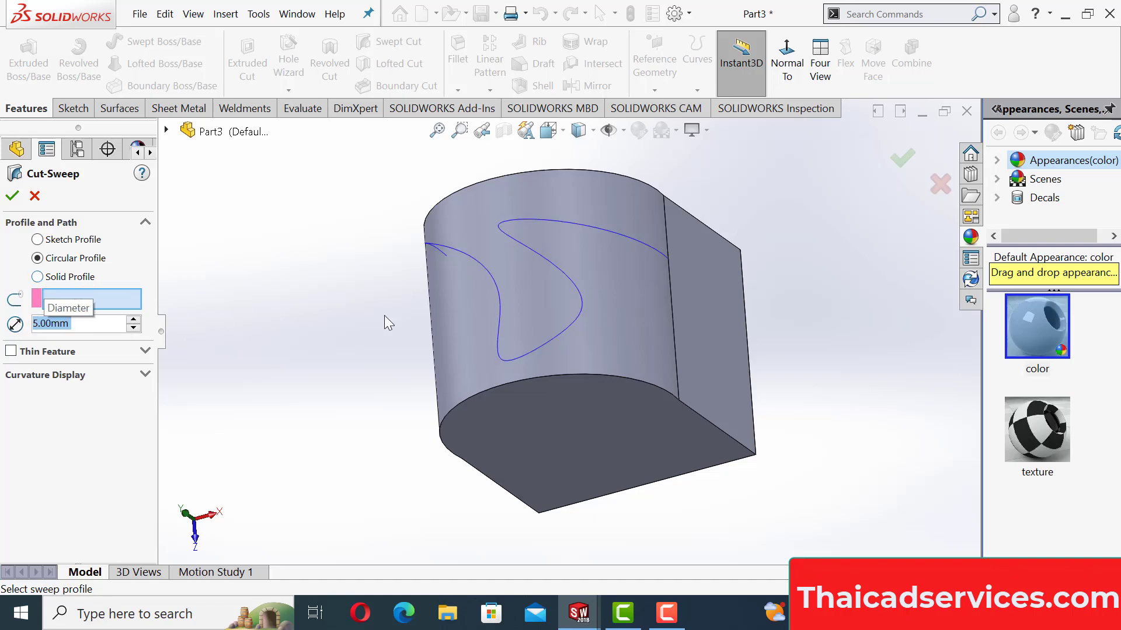
{"action": "left_click", "coordinate": [111, 299]}
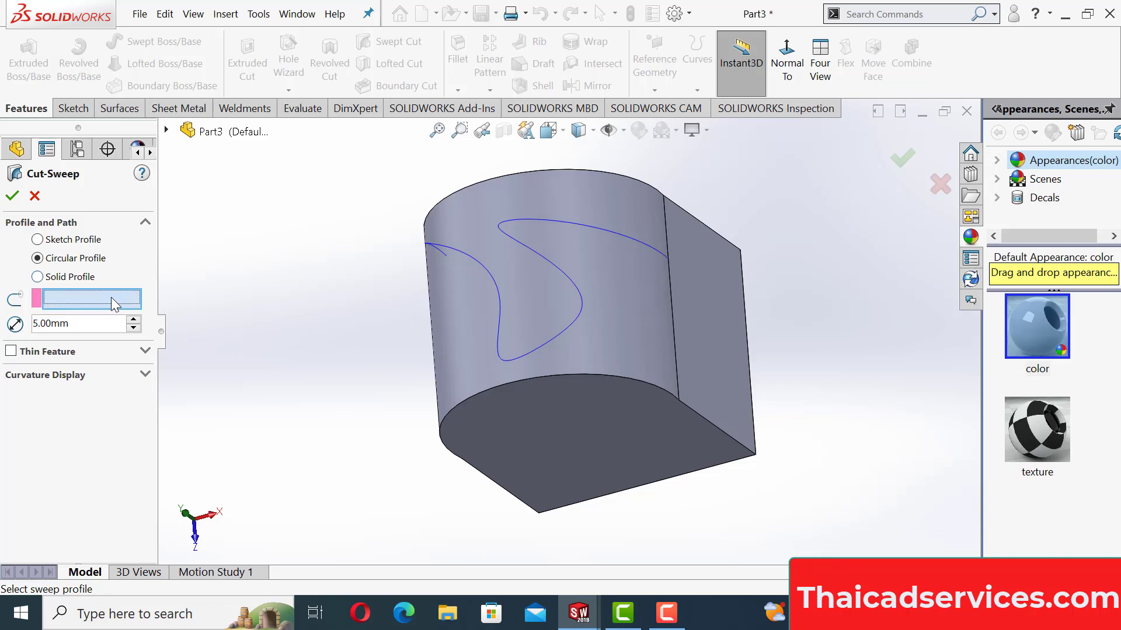
{"action": "left_click", "coordinate": [539, 253]}
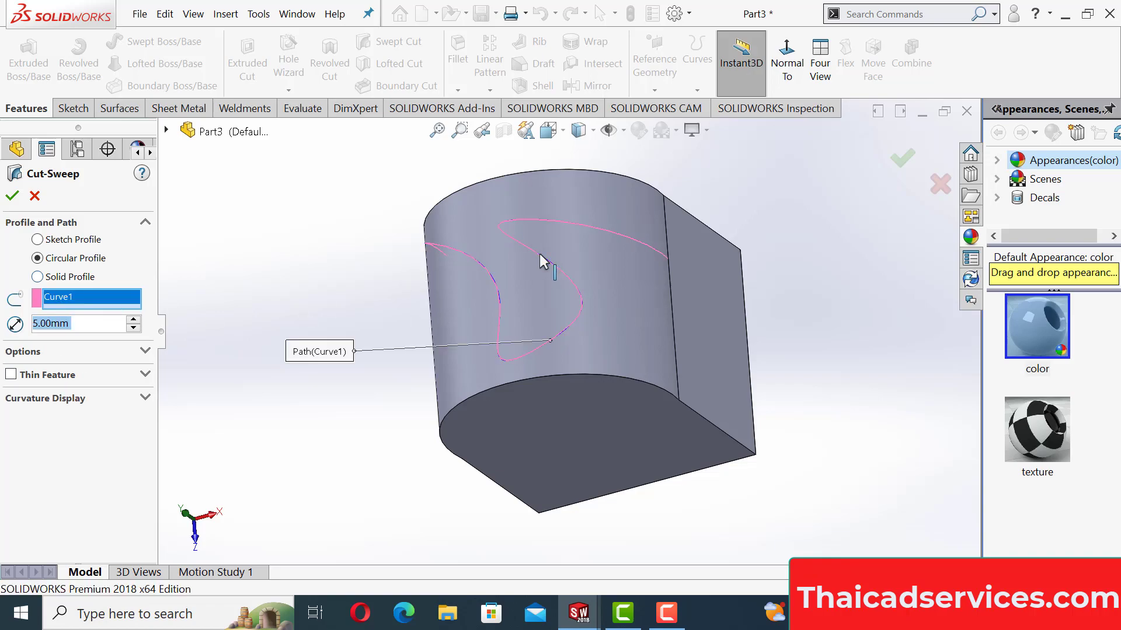
{"action": "scroll", "coordinate": [571, 299], "scroll_direction": "down", "scroll_amount": 3}
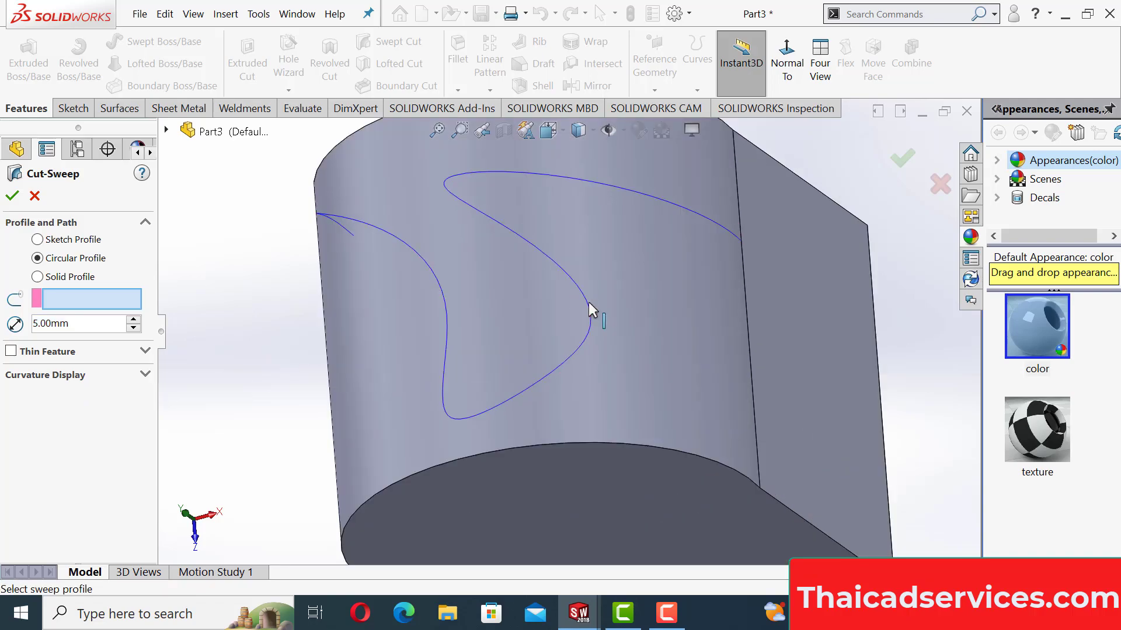
{"action": "left_click", "coordinate": [521, 241]}
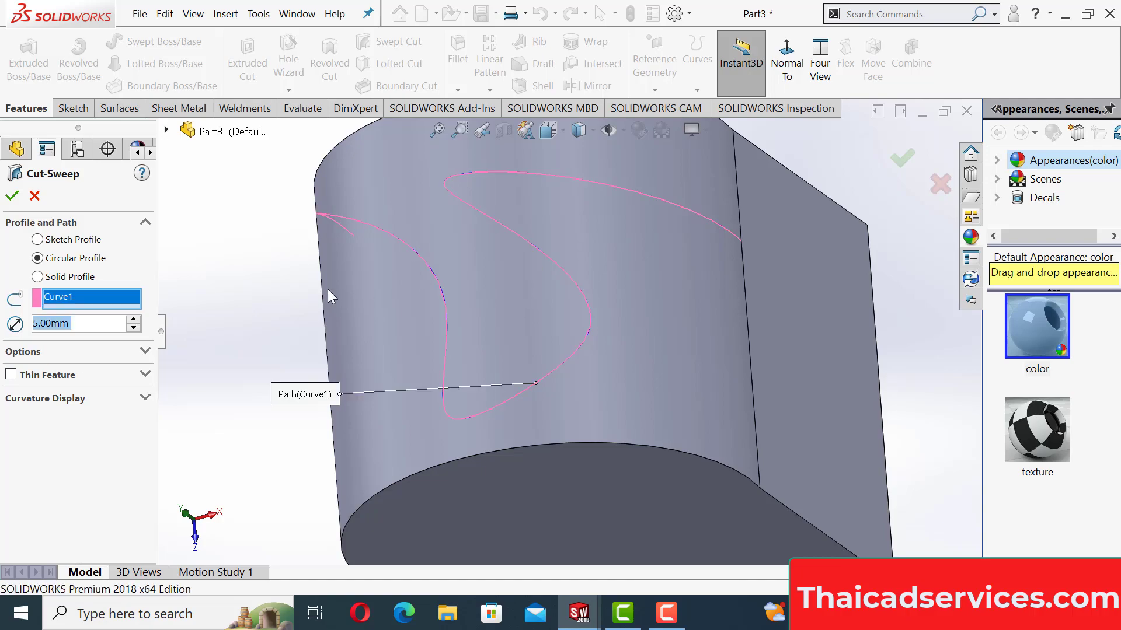
{"action": "left_click", "coordinate": [14, 198]}
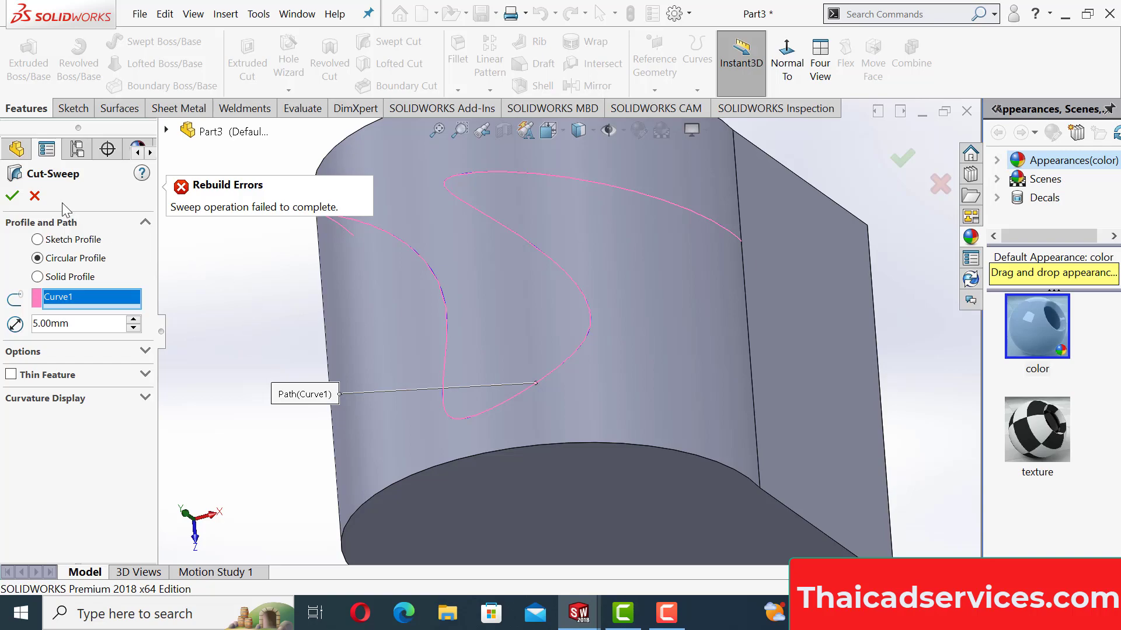
{"action": "left_click", "coordinate": [35, 196]}
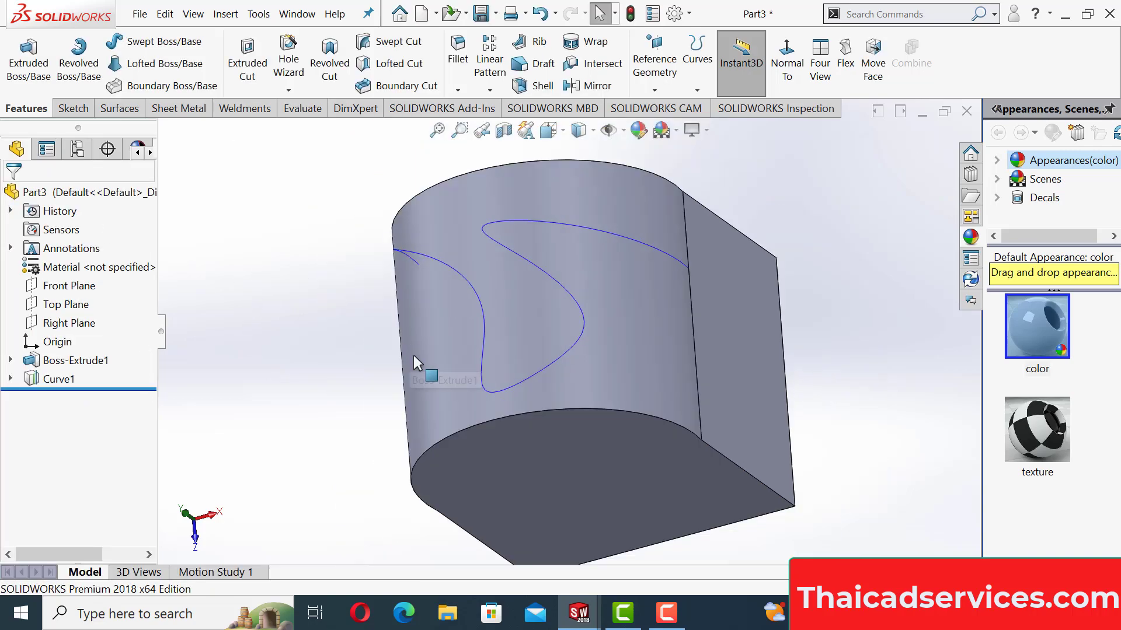
Step: Undo the projected curve and the winding spline, going back to the empty sketch on the Top Plane
{"action": "middle_click_drag", "start_coordinate": [415, 358], "coordinate": [517, 387]}
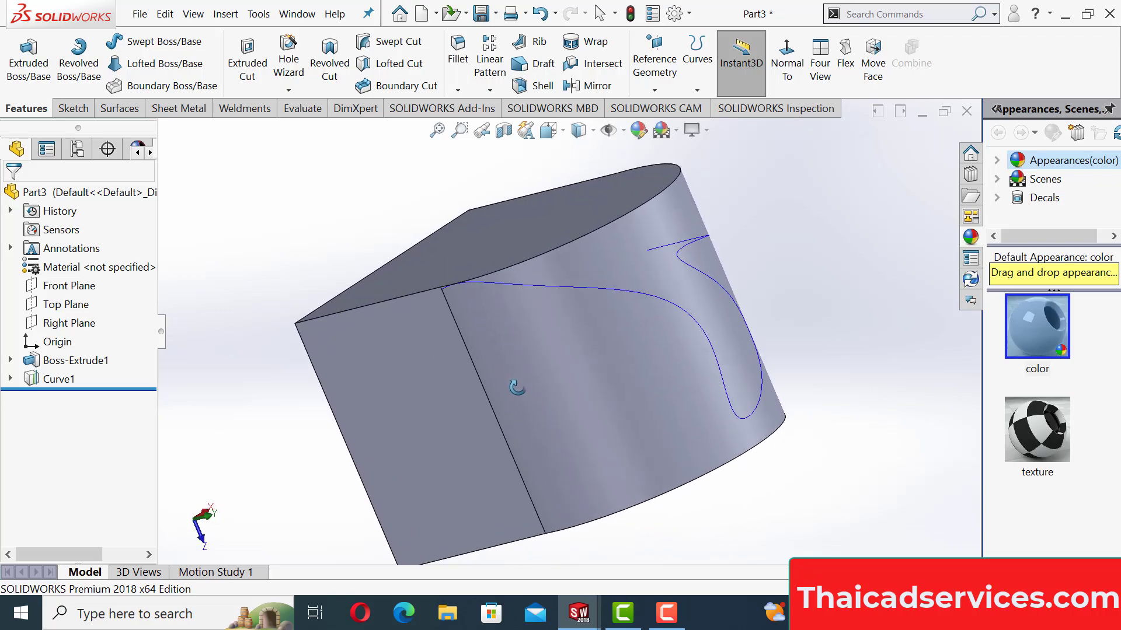
{"action": "scroll", "coordinate": [502, 290], "scroll_direction": "down", "scroll_amount": 5}
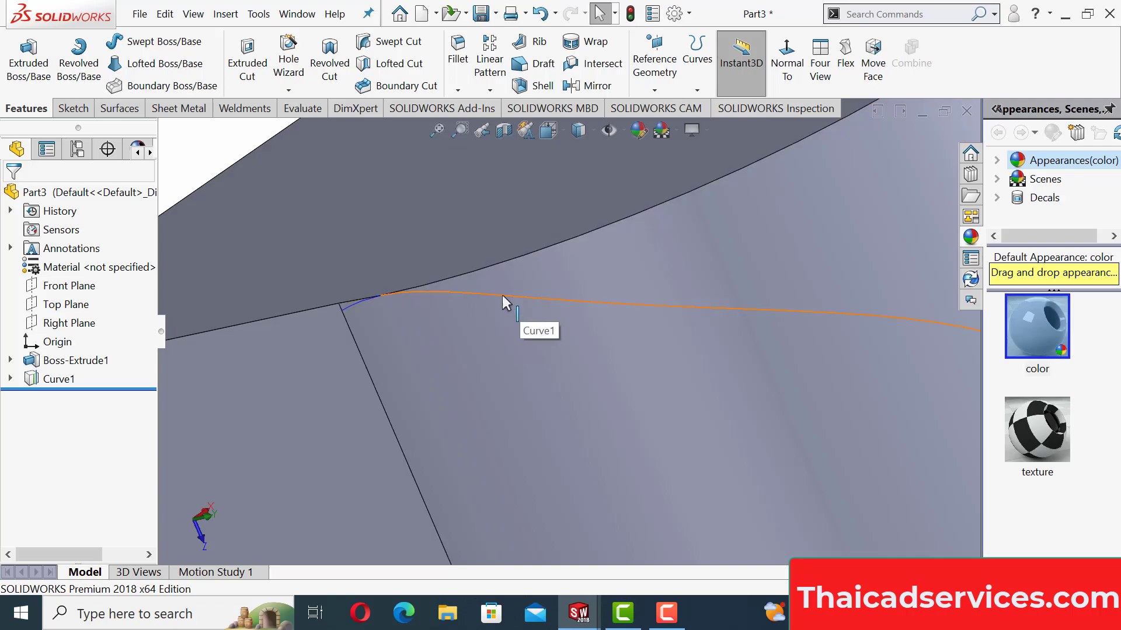
{"action": "left_click", "coordinate": [365, 307]}
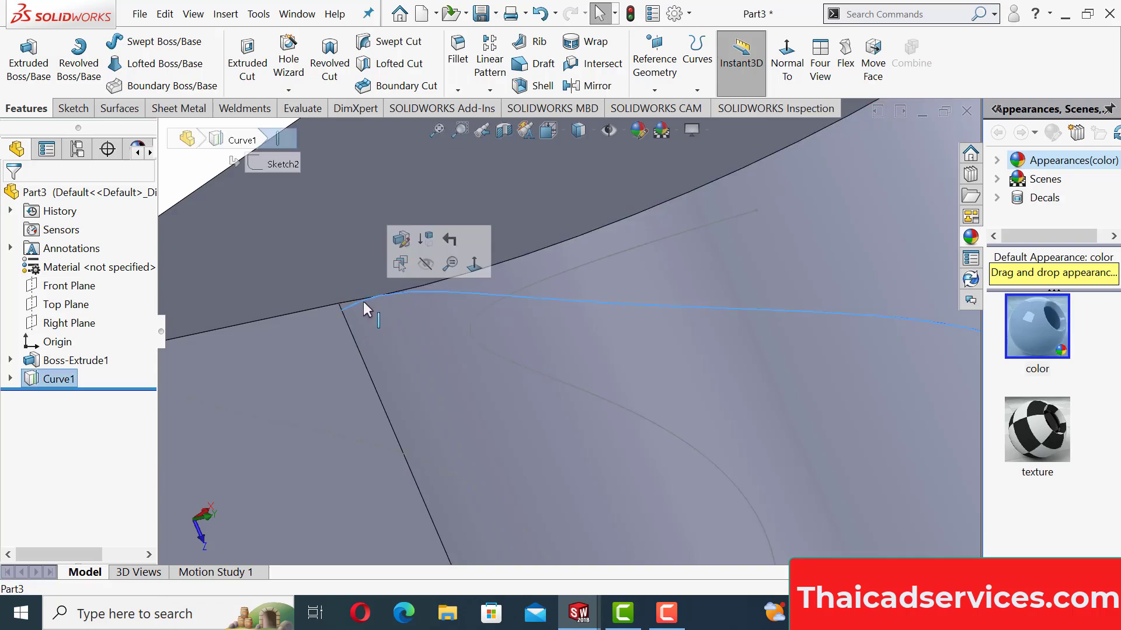
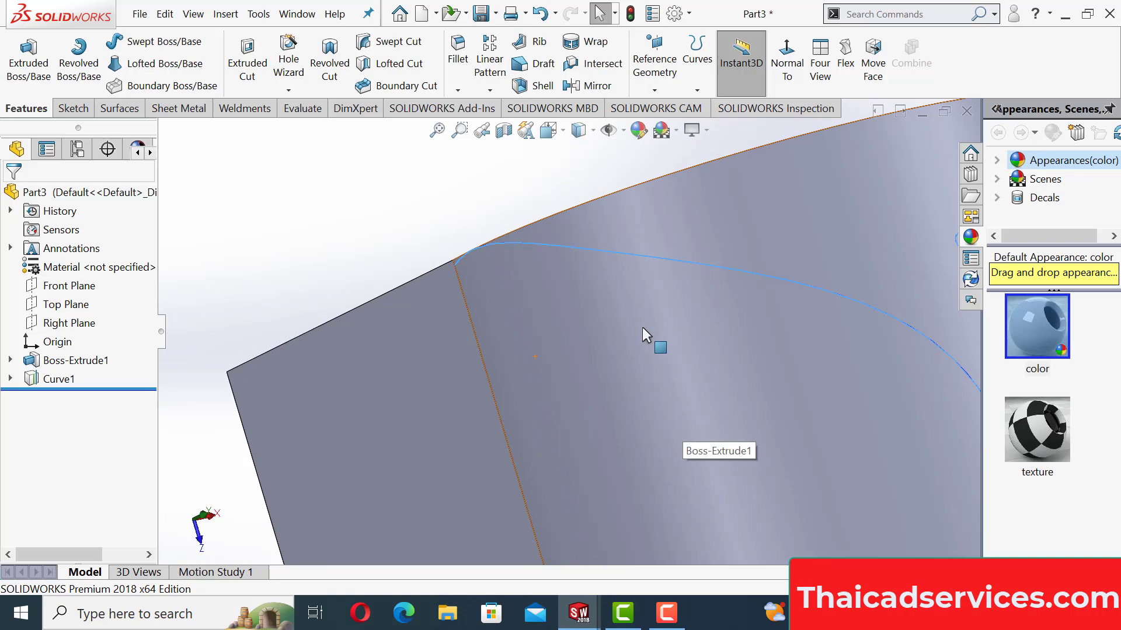
{"action": "key", "text": "Escape"}
{"action": "key", "text": "f"}
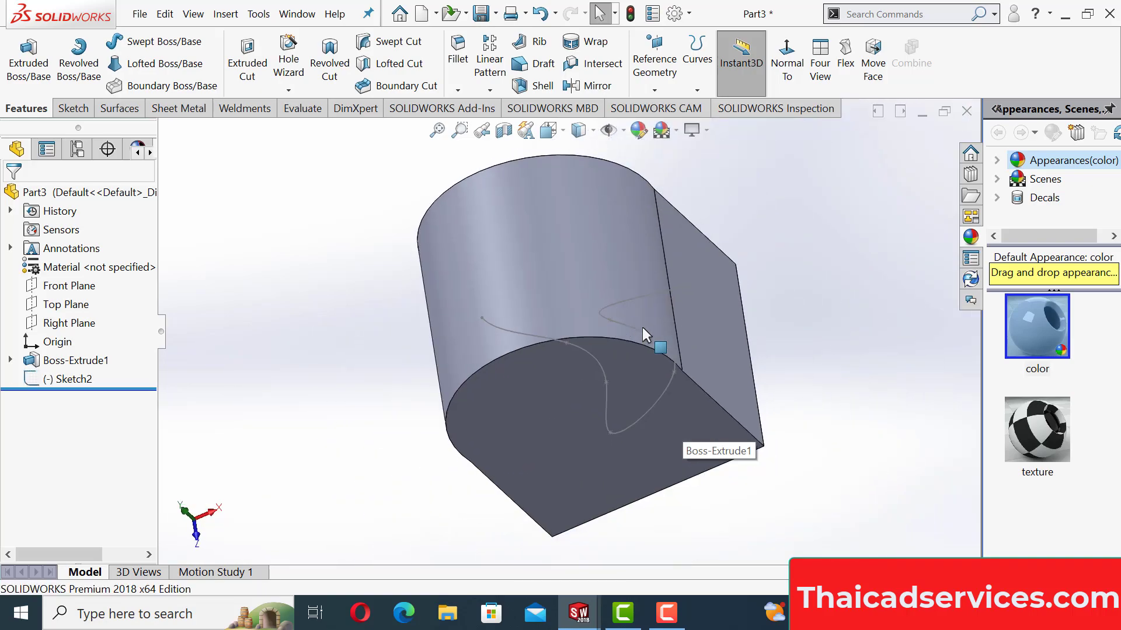
{"action": "key", "text": "ctrl+z"}
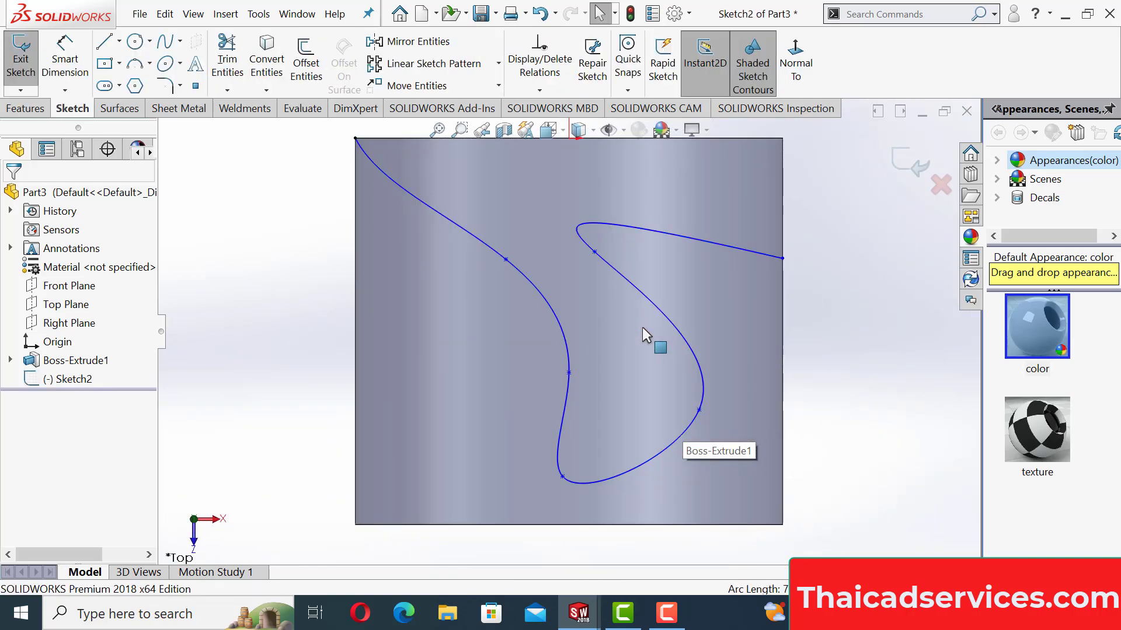
{"action": "key", "text": "ctrl+z"}
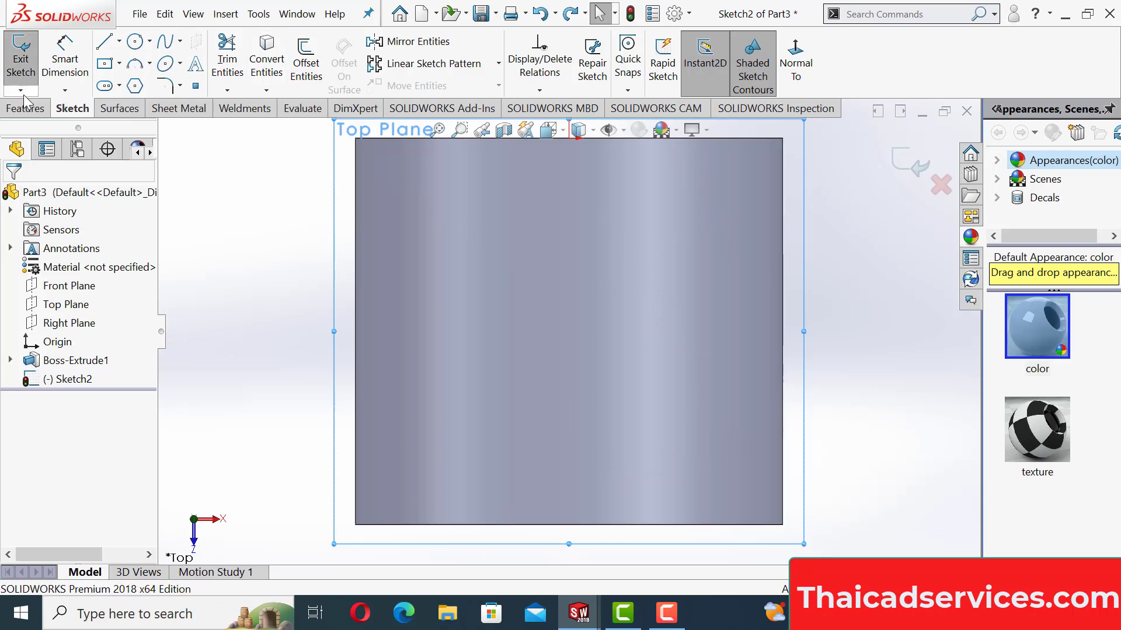
Step: Sketch a gentler five-point spline on the Top Plane from one side edge near the rear to the opposite side edge near the front, and exit the sketch
{"action": "left_click", "coordinate": [166, 41]}
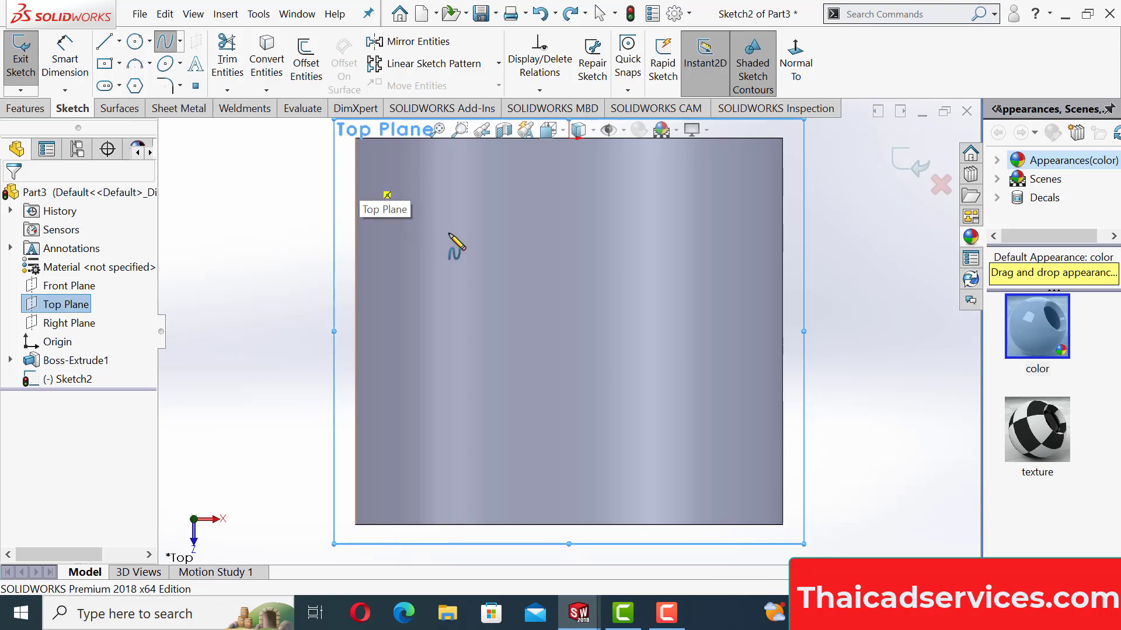
{"action": "left_click", "coordinate": [505, 236]}
{"action": "left_click", "coordinate": [542, 350]}
{"action": "left_click", "coordinate": [660, 418]}
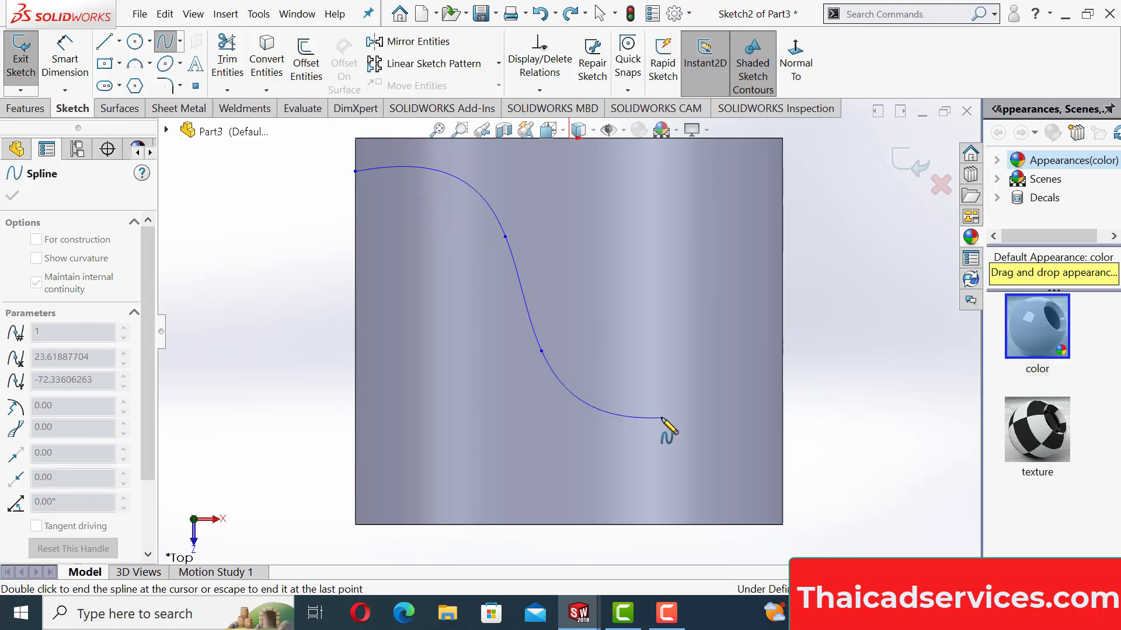
{"action": "left_click", "coordinate": [783, 489]}
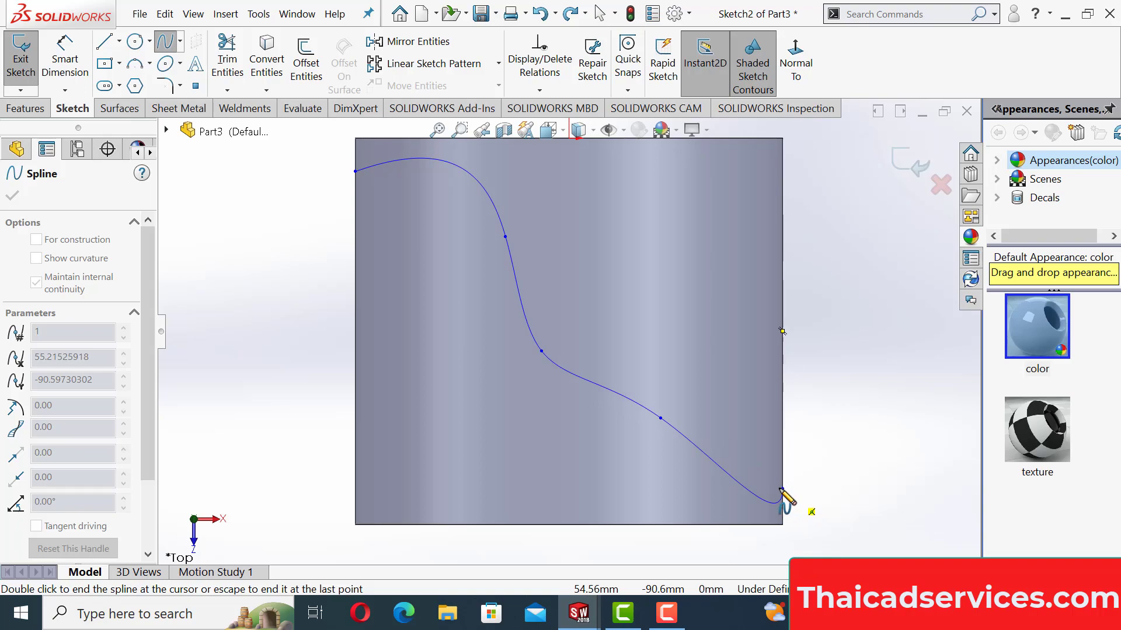
{"action": "key", "text": "Escape"}
{"action": "key", "text": "Escape"}
{"action": "middle_click_drag", "start_coordinate": [846, 480], "coordinate": [781, 390]}
{"action": "key", "text": "Escape"}
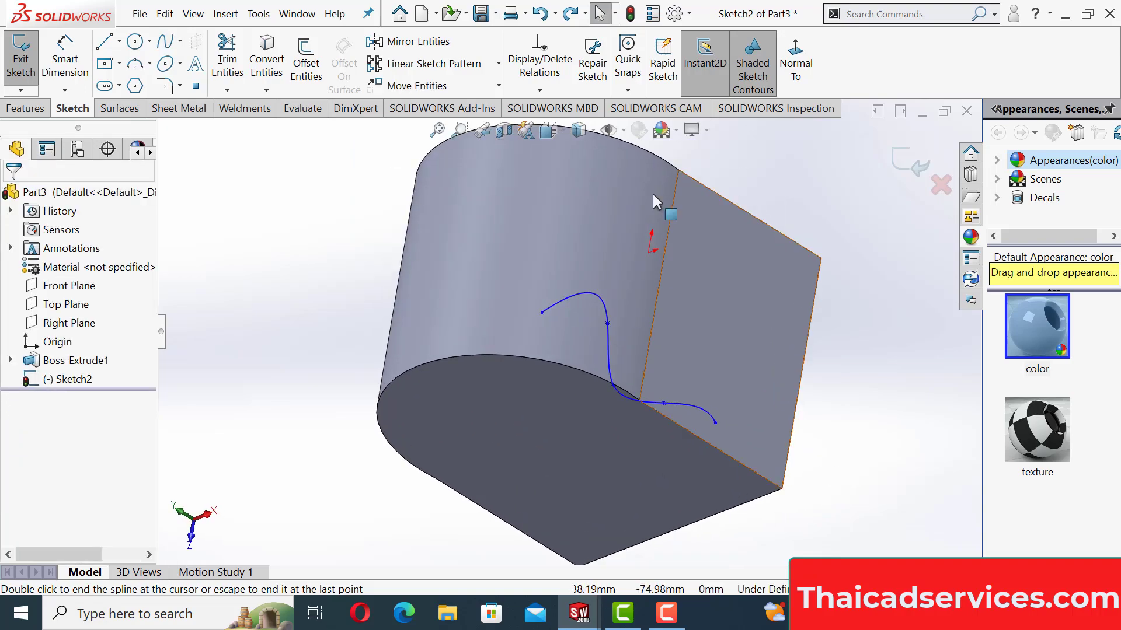
{"action": "left_click", "coordinate": [21, 111]}
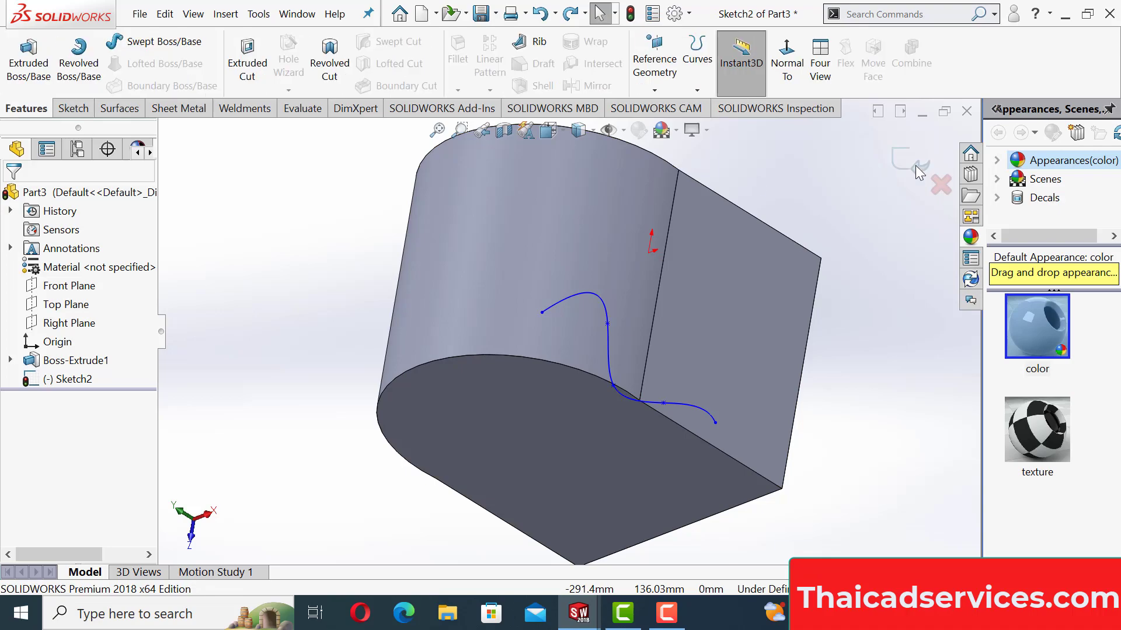
Step: Project the five-point spline sketch onto the block's curved face using sketch on faces, without reversing the projection
{"action": "left_click", "coordinate": [697, 89]}
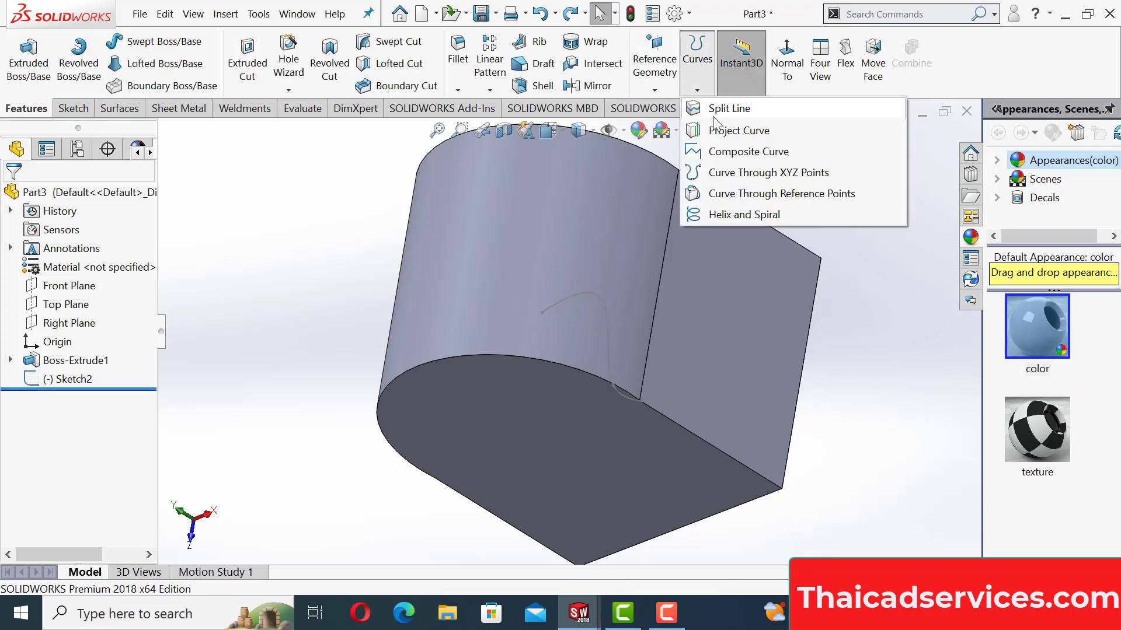
{"action": "left_click", "coordinate": [724, 132]}
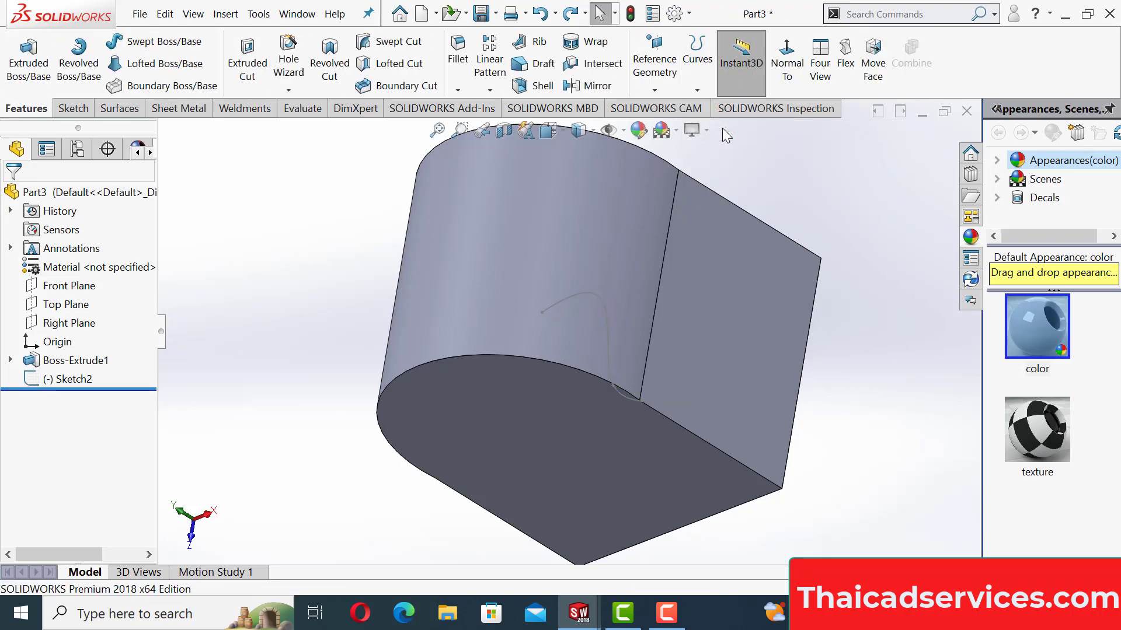
{"action": "left_click", "coordinate": [601, 299]}
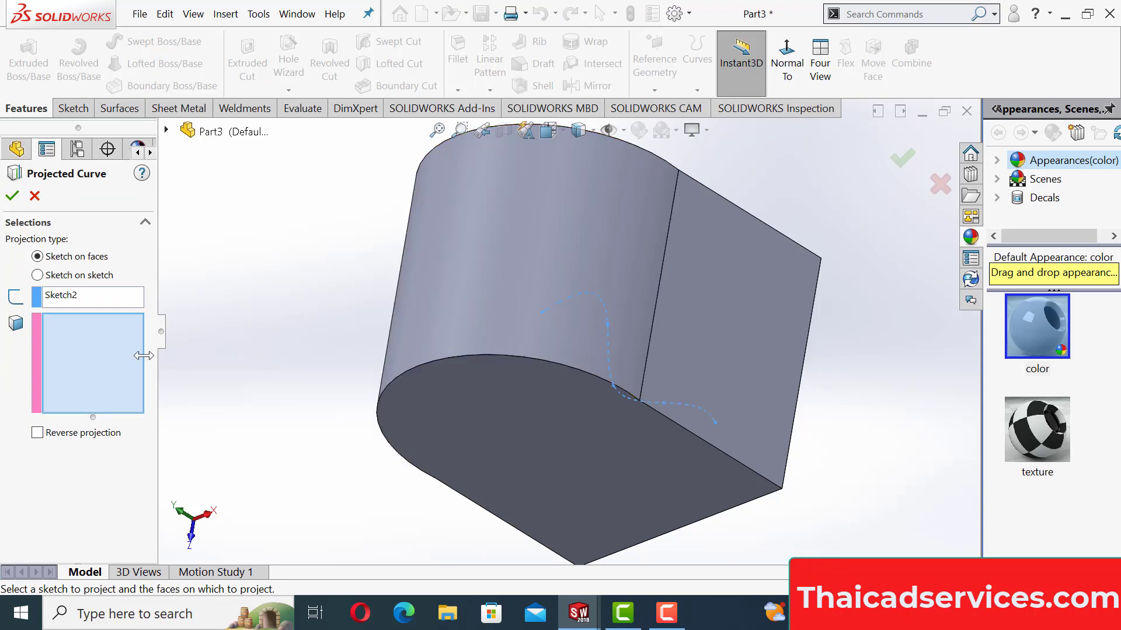
{"action": "left_click", "coordinate": [537, 248]}
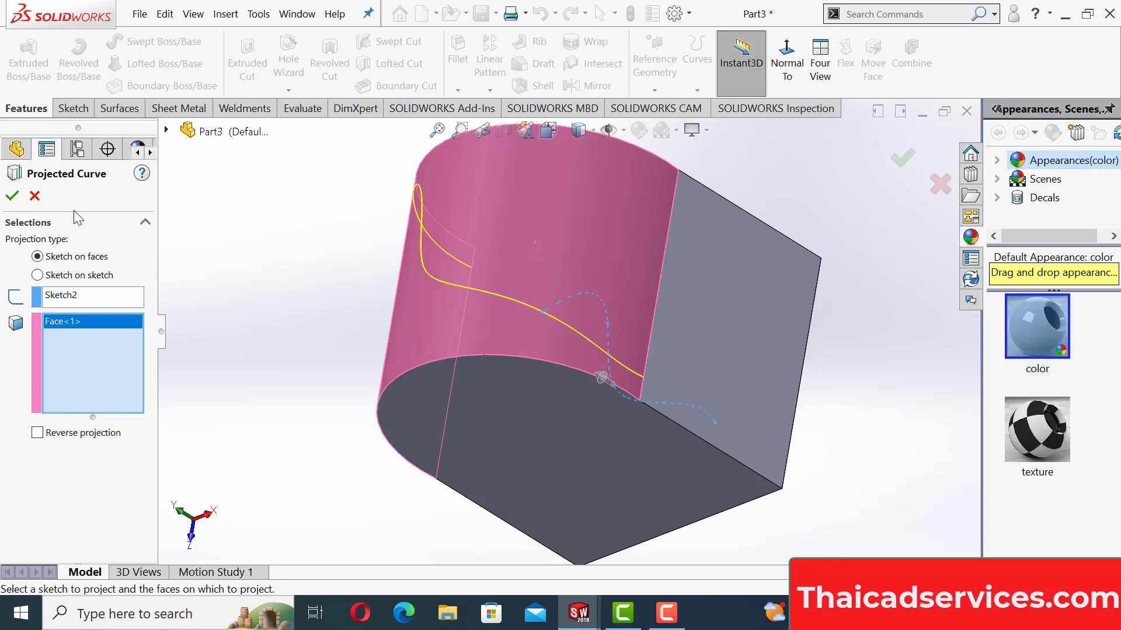
{"action": "left_click", "coordinate": [13, 196]}
{"action": "middle_click_drag", "start_coordinate": [430, 282], "coordinate": [526, 292]}
{"action": "left_click", "coordinate": [795, 267]}
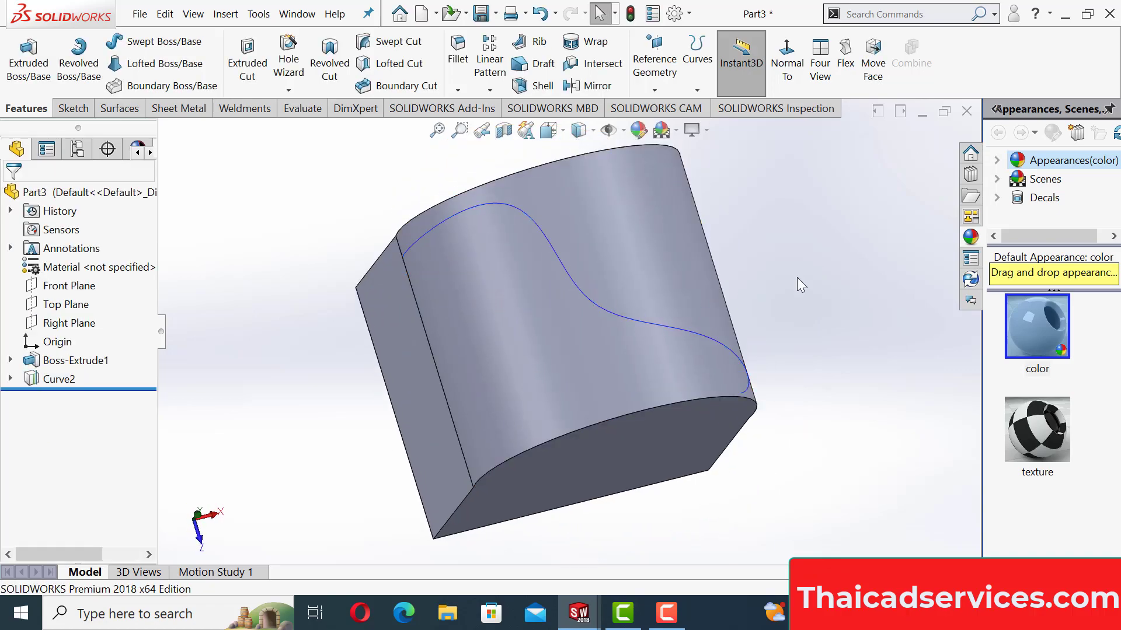
Step: Try to make a swept cut with a 10 mm diameter circular profile along the new projected curve on the rounded face
{"action": "left_click", "coordinate": [399, 45]}
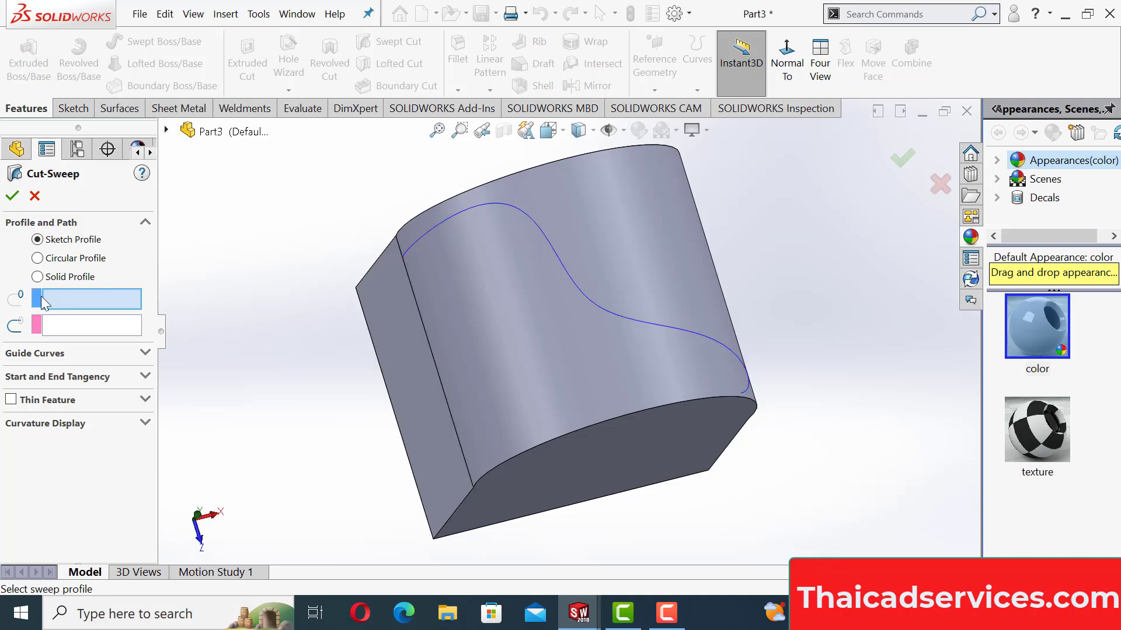
{"action": "left_click", "coordinate": [67, 259]}
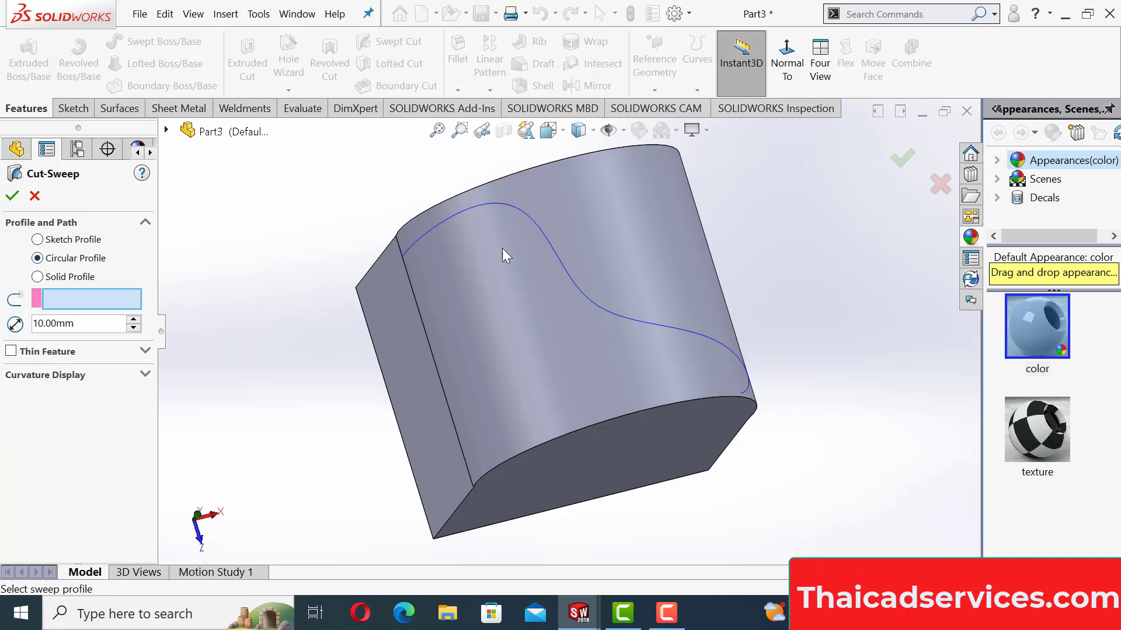
{"action": "left_click", "coordinate": [536, 221]}
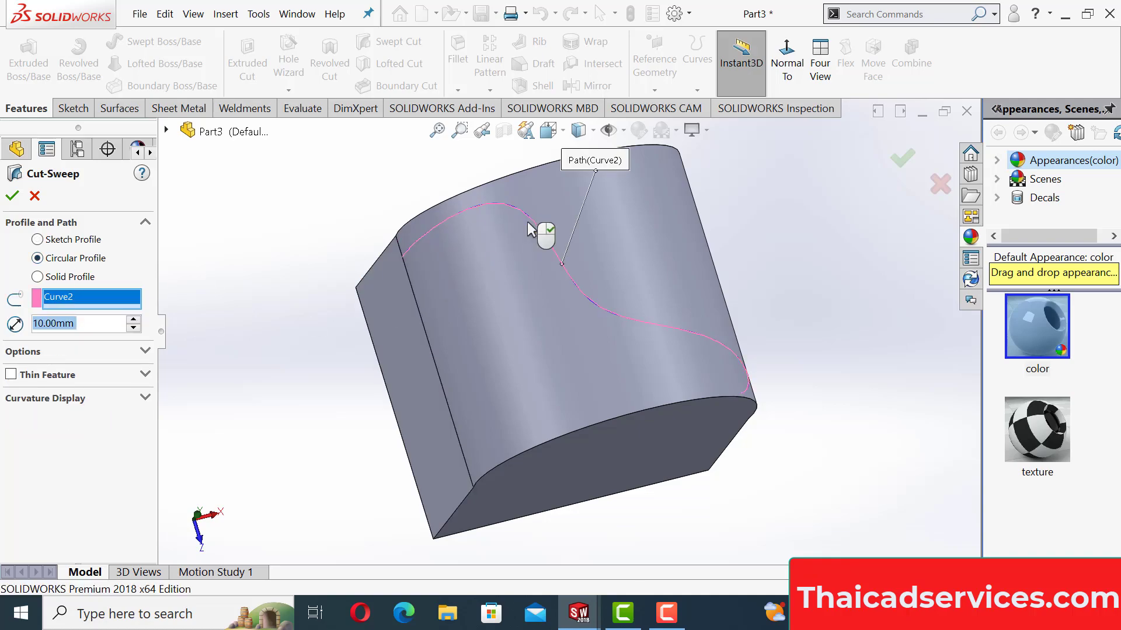
{"action": "scroll", "coordinate": [607, 215], "scroll_direction": "down", "scroll_amount": 5}
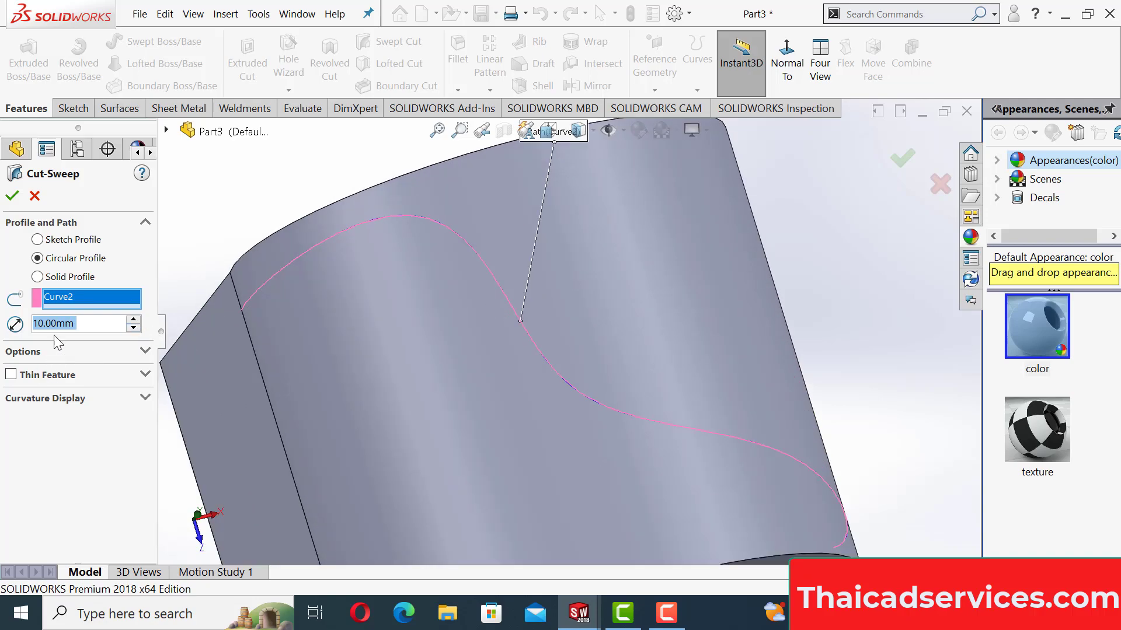
{"action": "left_click", "coordinate": [13, 198]}
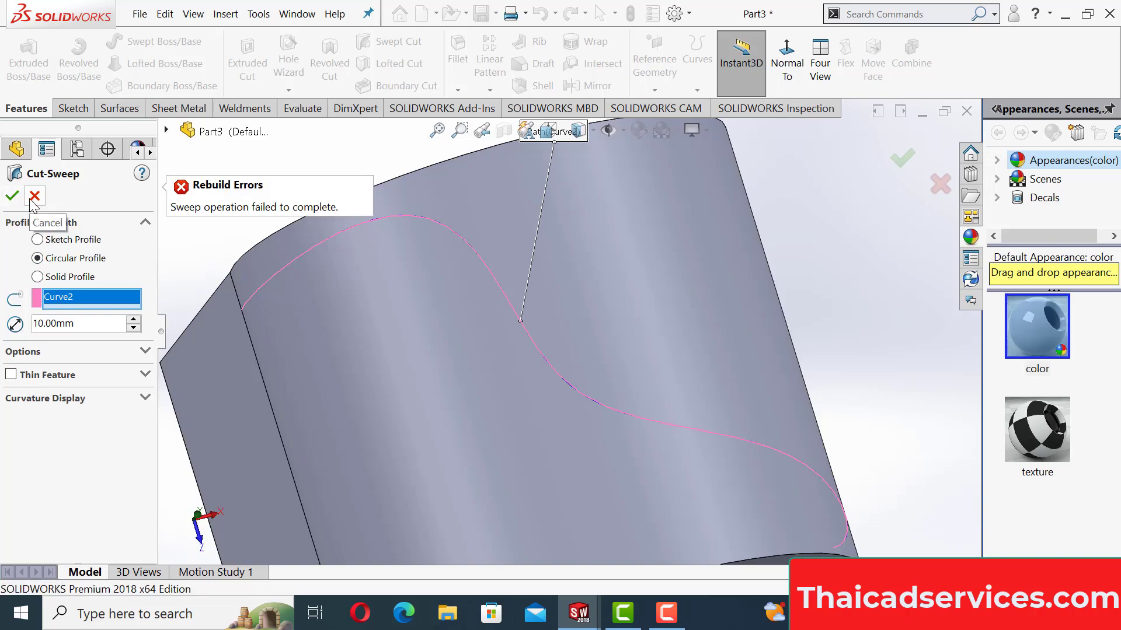
{"action": "left_click", "coordinate": [34, 196]}
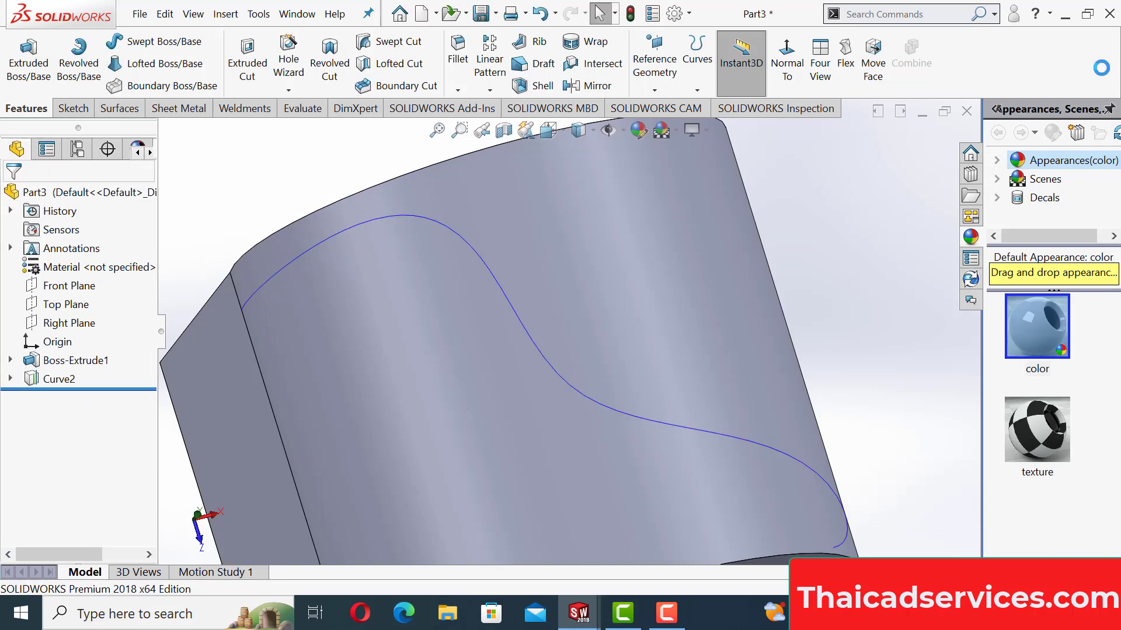
Step: Exit the program without saving the modified documents Part1, Part2 and Part3
{"action": "left_click", "coordinate": [1111, 14]}
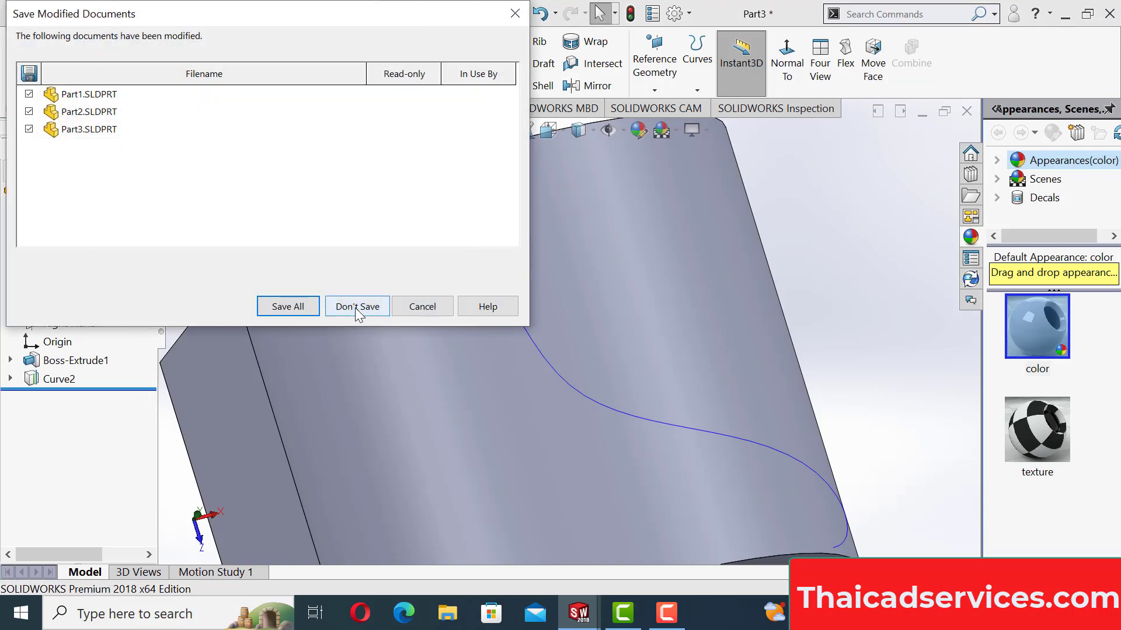
{"action": "left_click", "coordinate": [356, 307]}
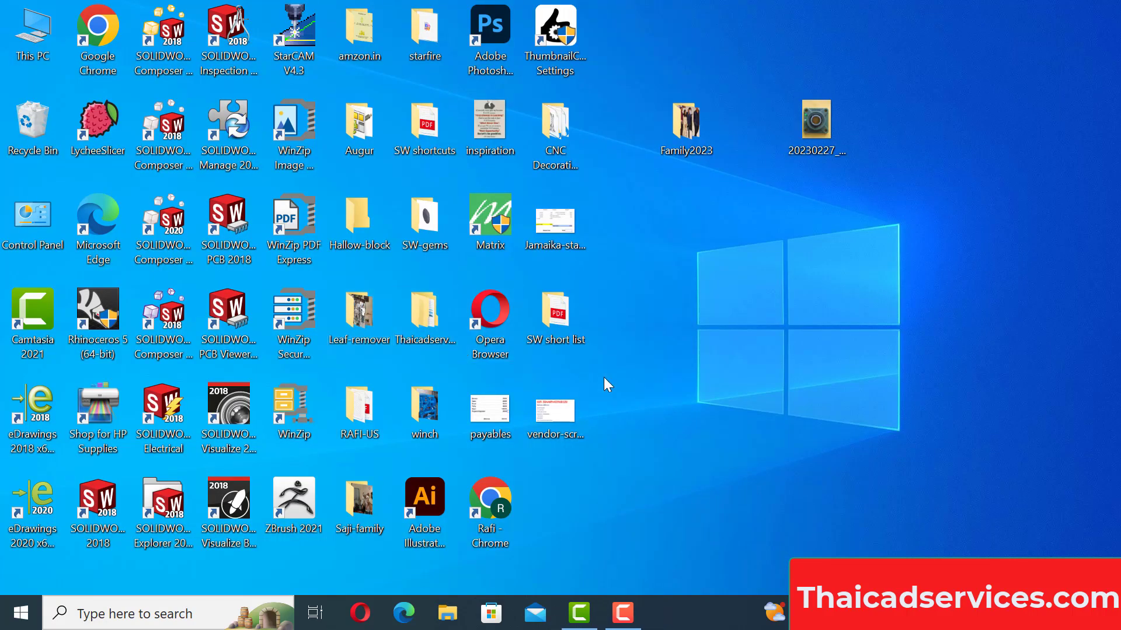